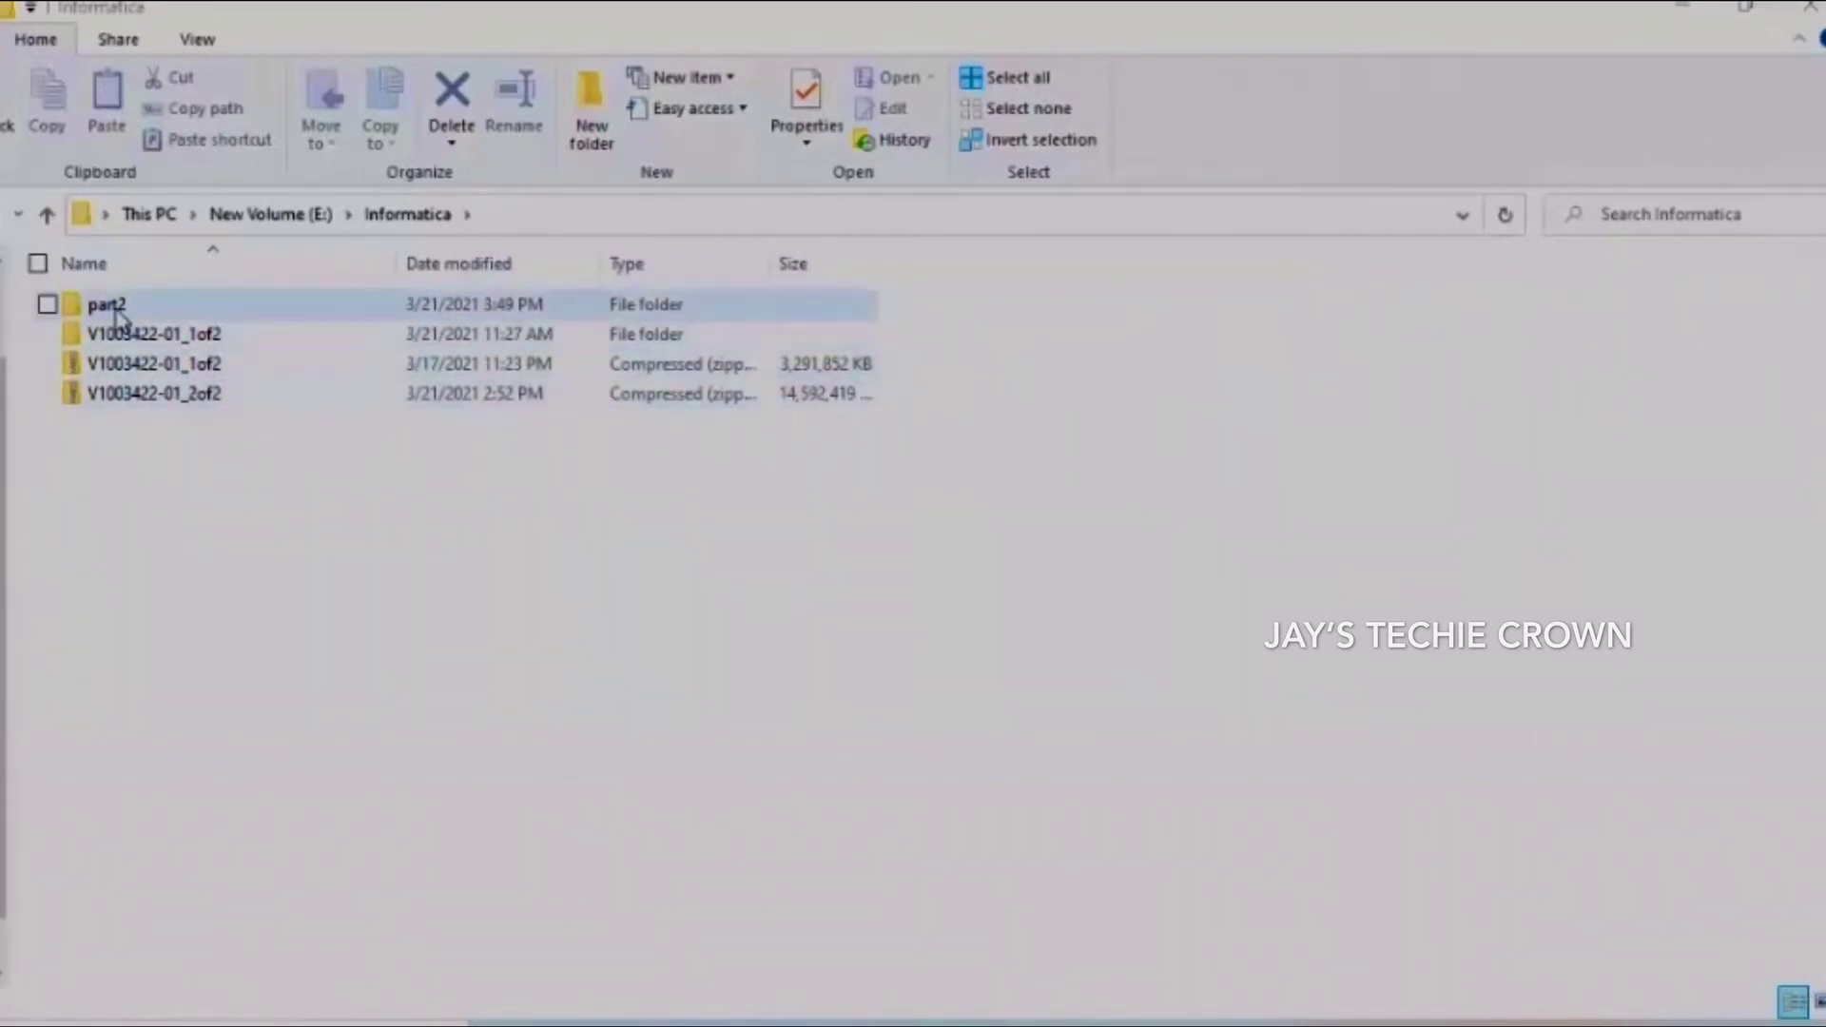
# Open E:\Informatica\part2\Server and select the install batch file
pyautogui.doubleClick(119, 314)
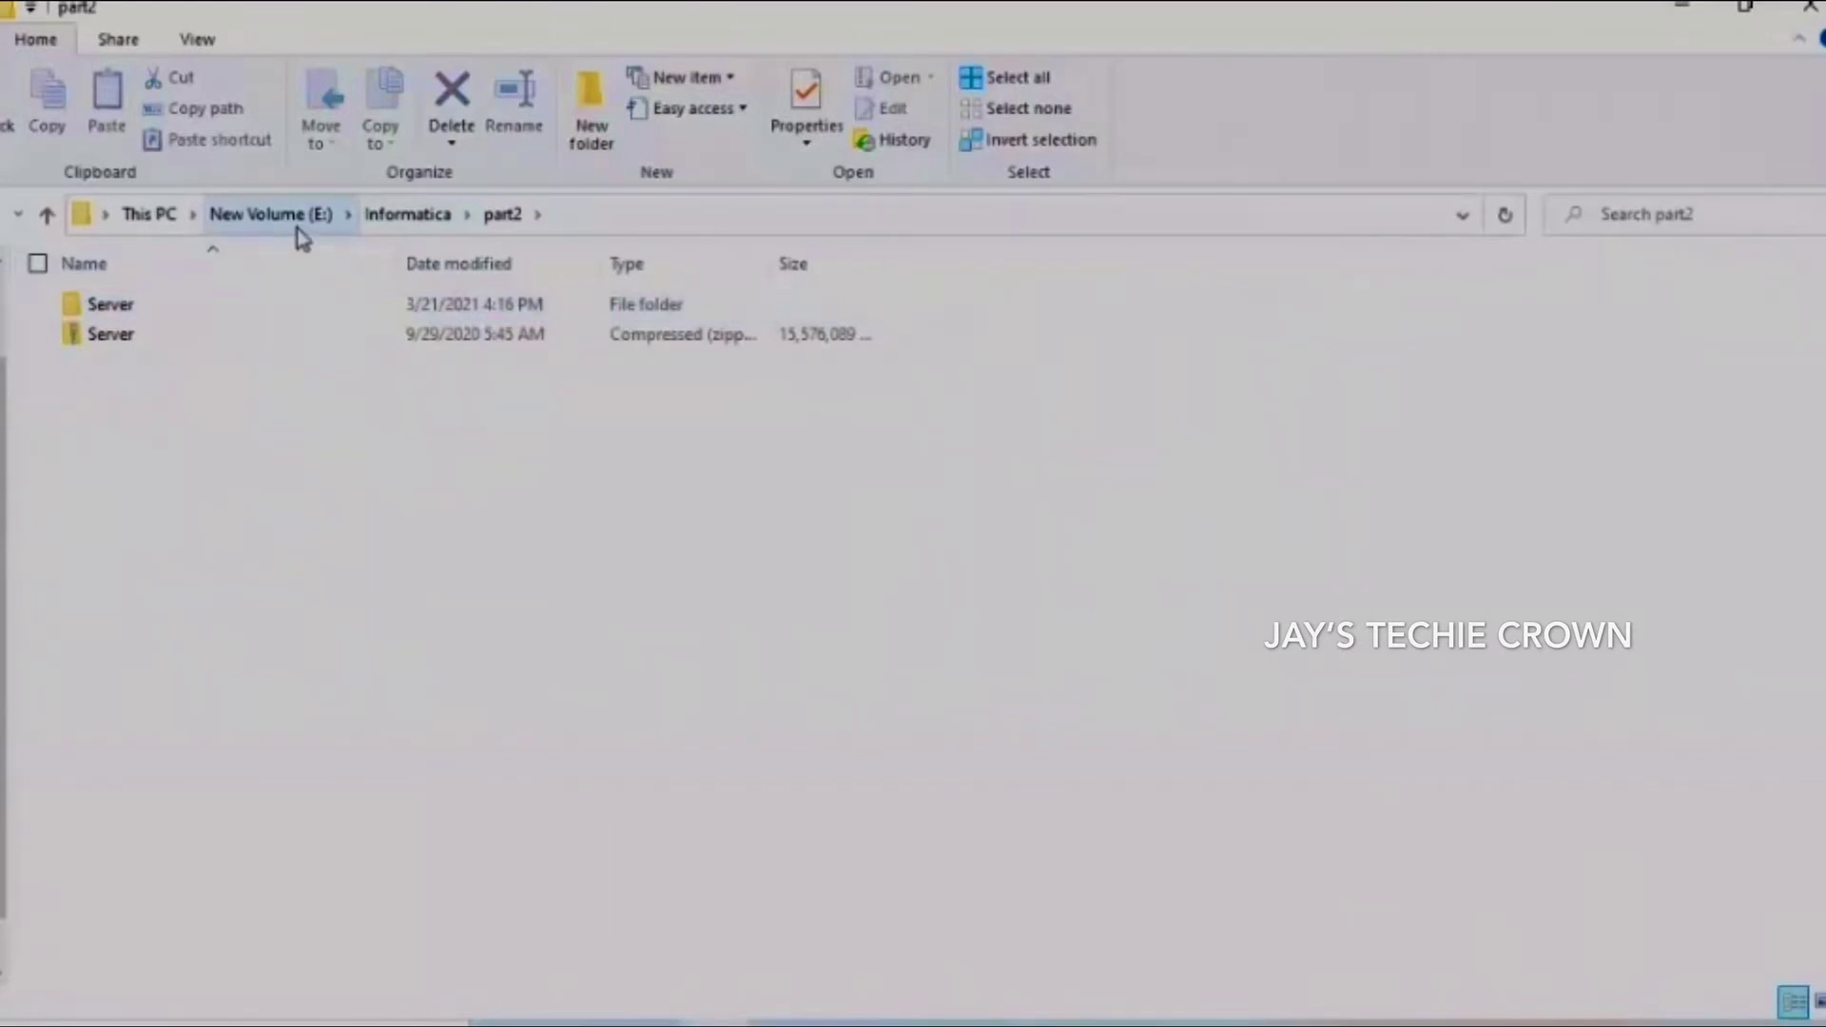
pyautogui.doubleClick(134, 314)
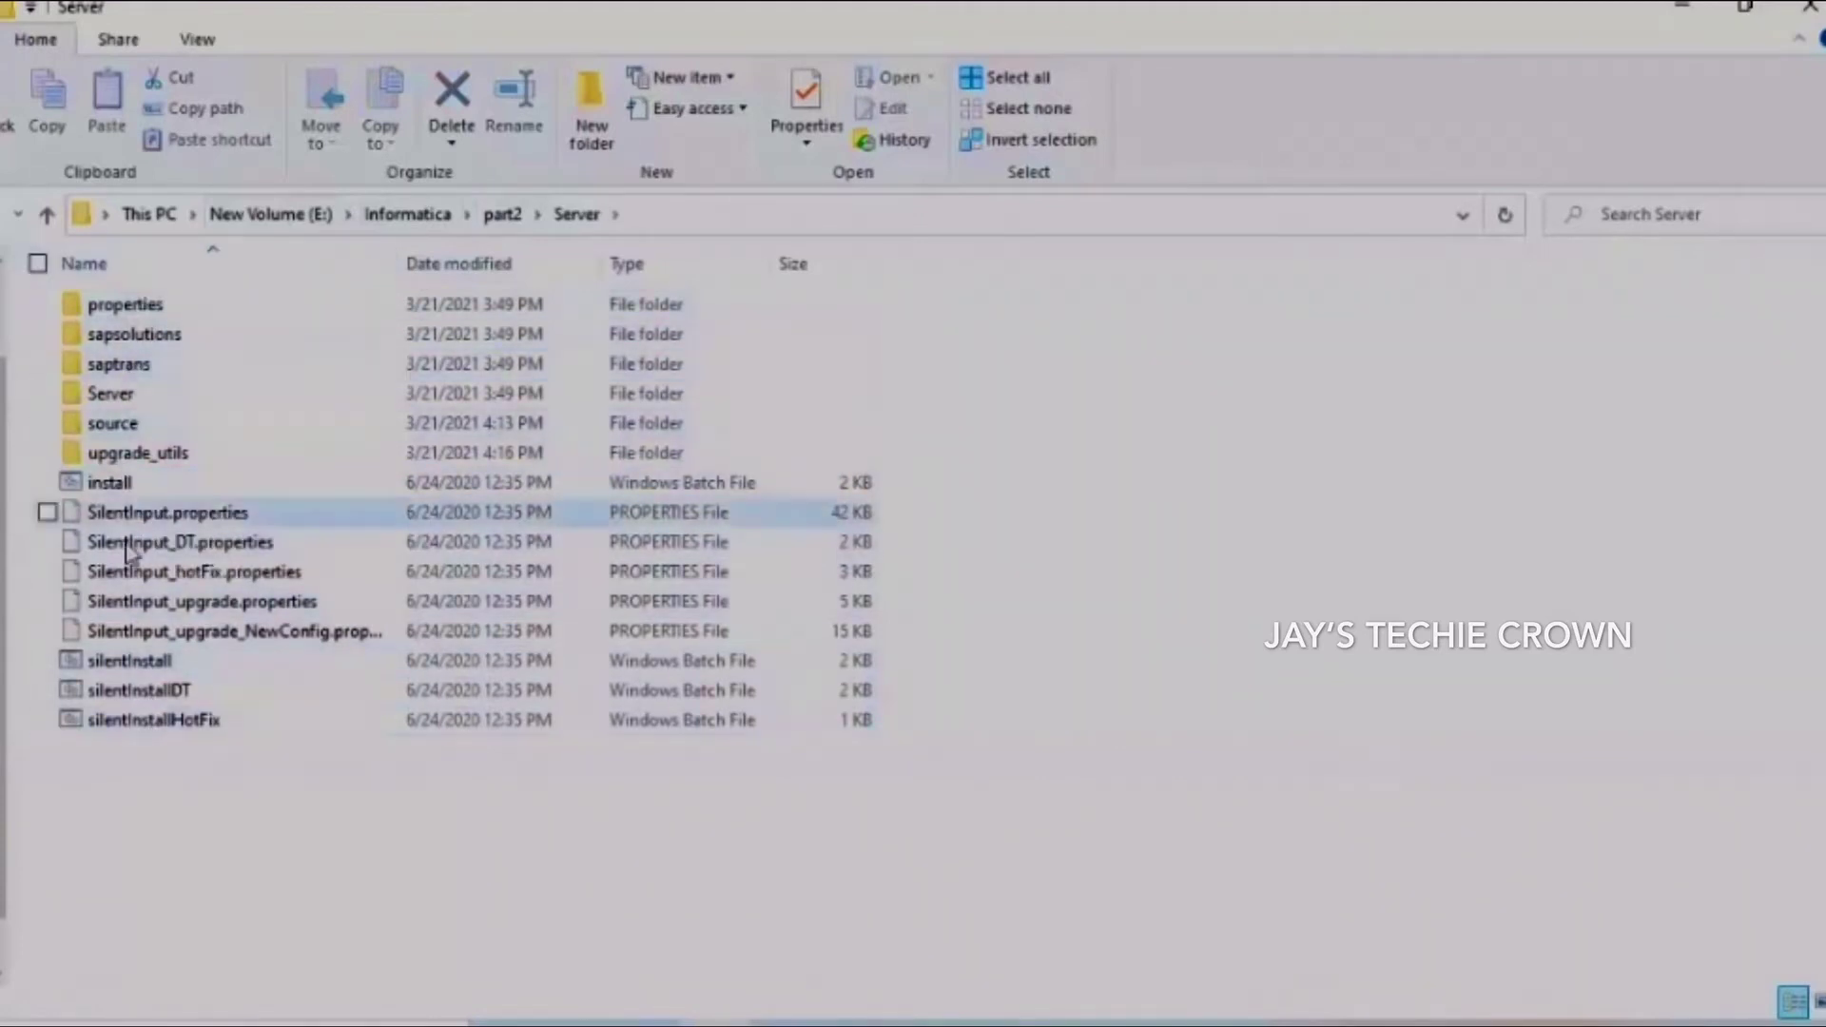
pyautogui.click(109, 482)
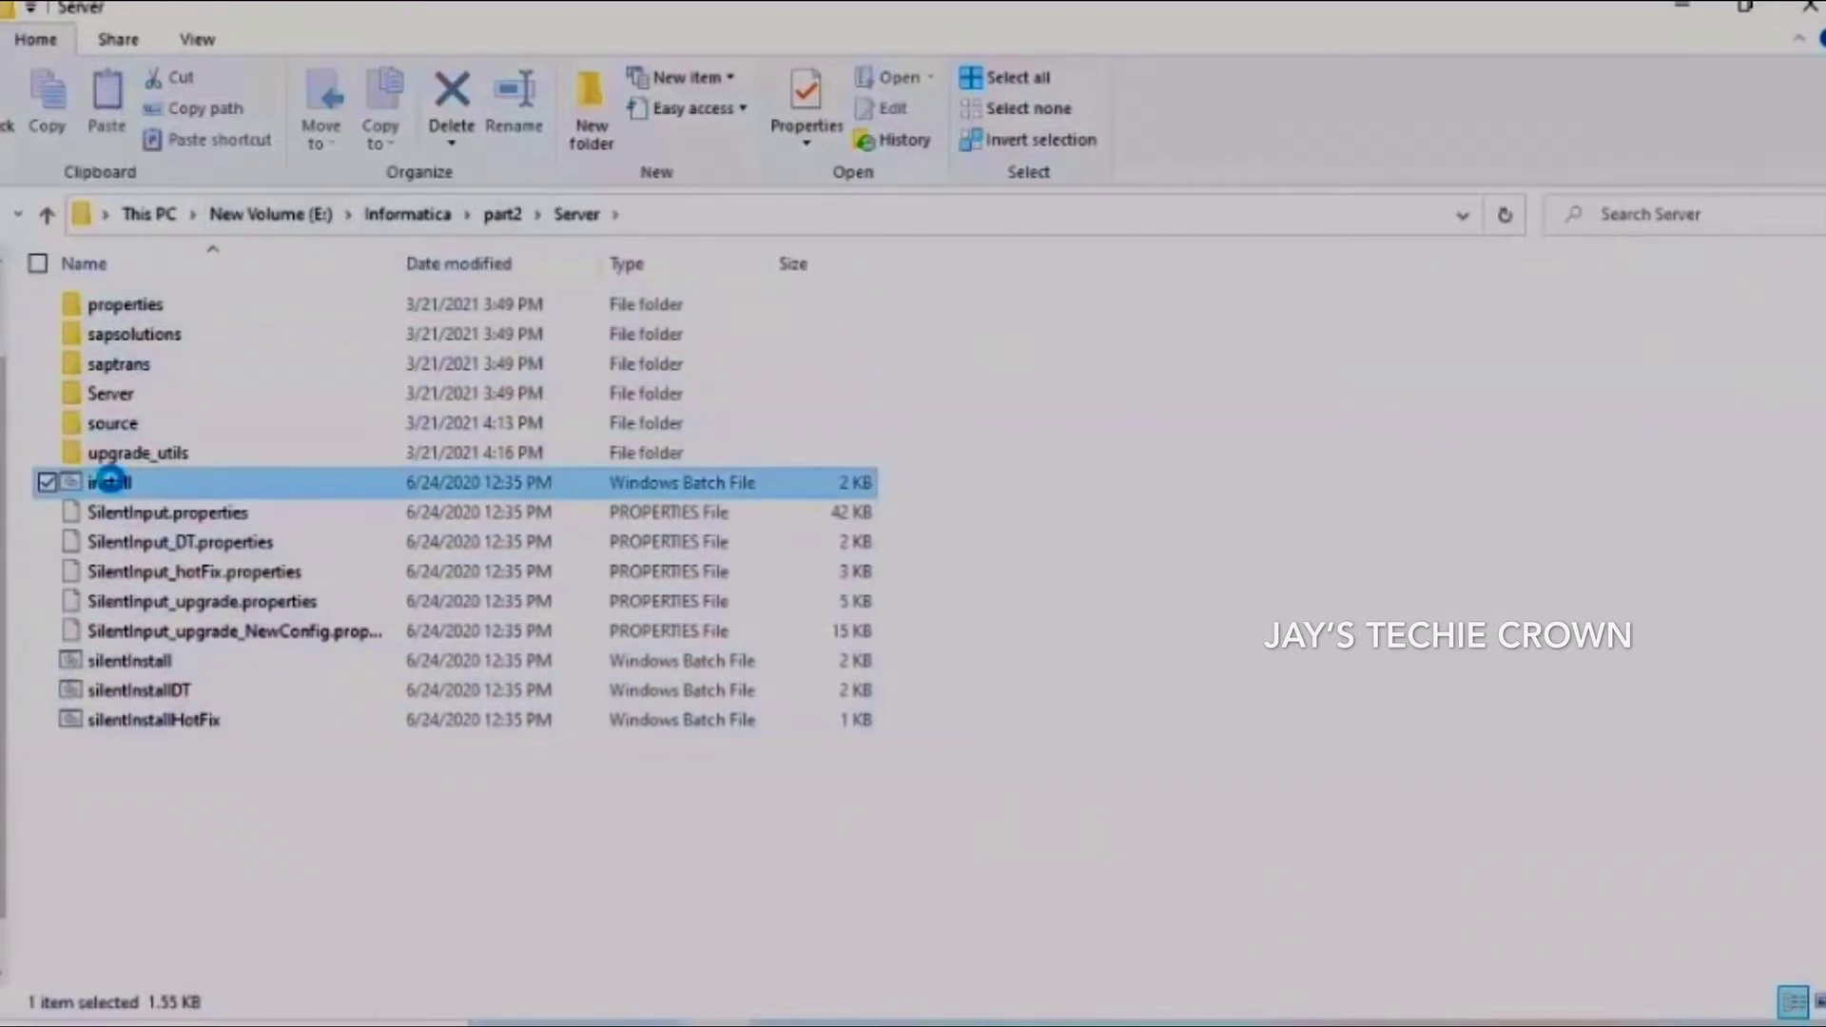
# Run the install batch file as administrator to launch the Informatica 10.4.1 installer
pyautogui.rightClick(109, 484)
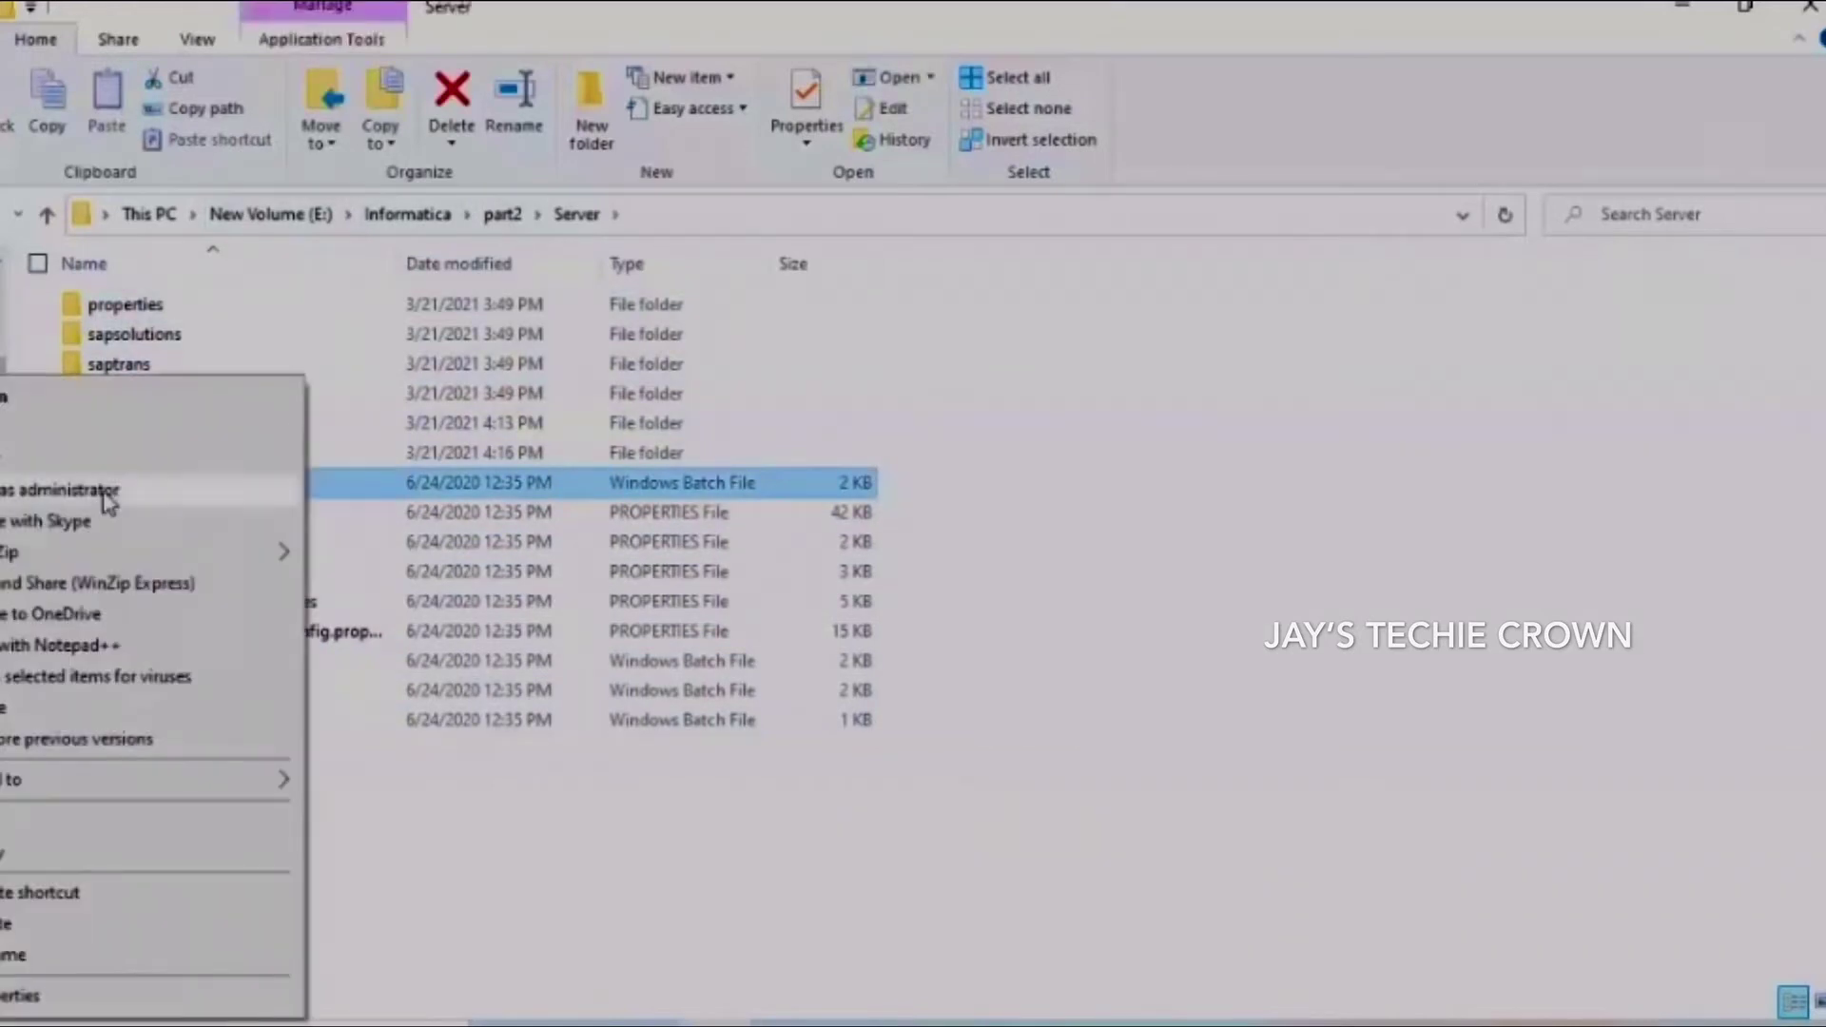
pyautogui.click(107, 495)
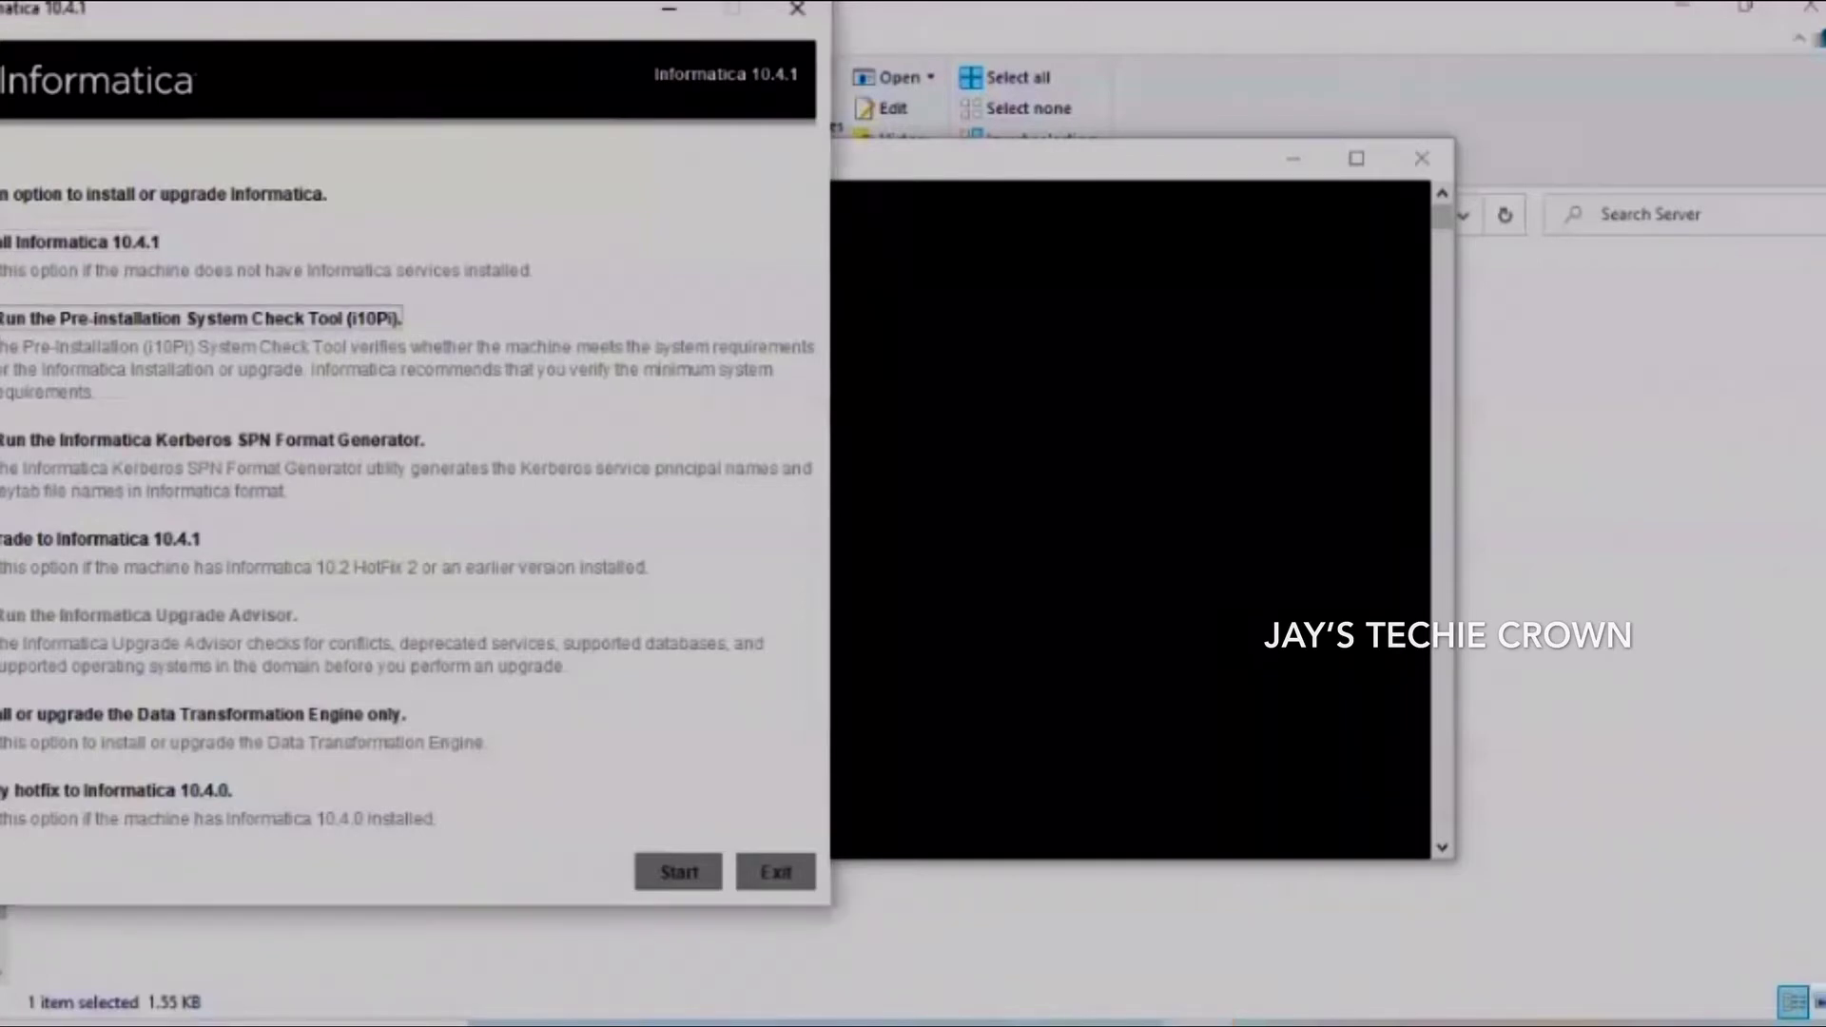
# Choose the Pre-installation System Check Tool (i10Pi) option and start it
pyautogui.press('Down')
pyautogui.click(956, 301)
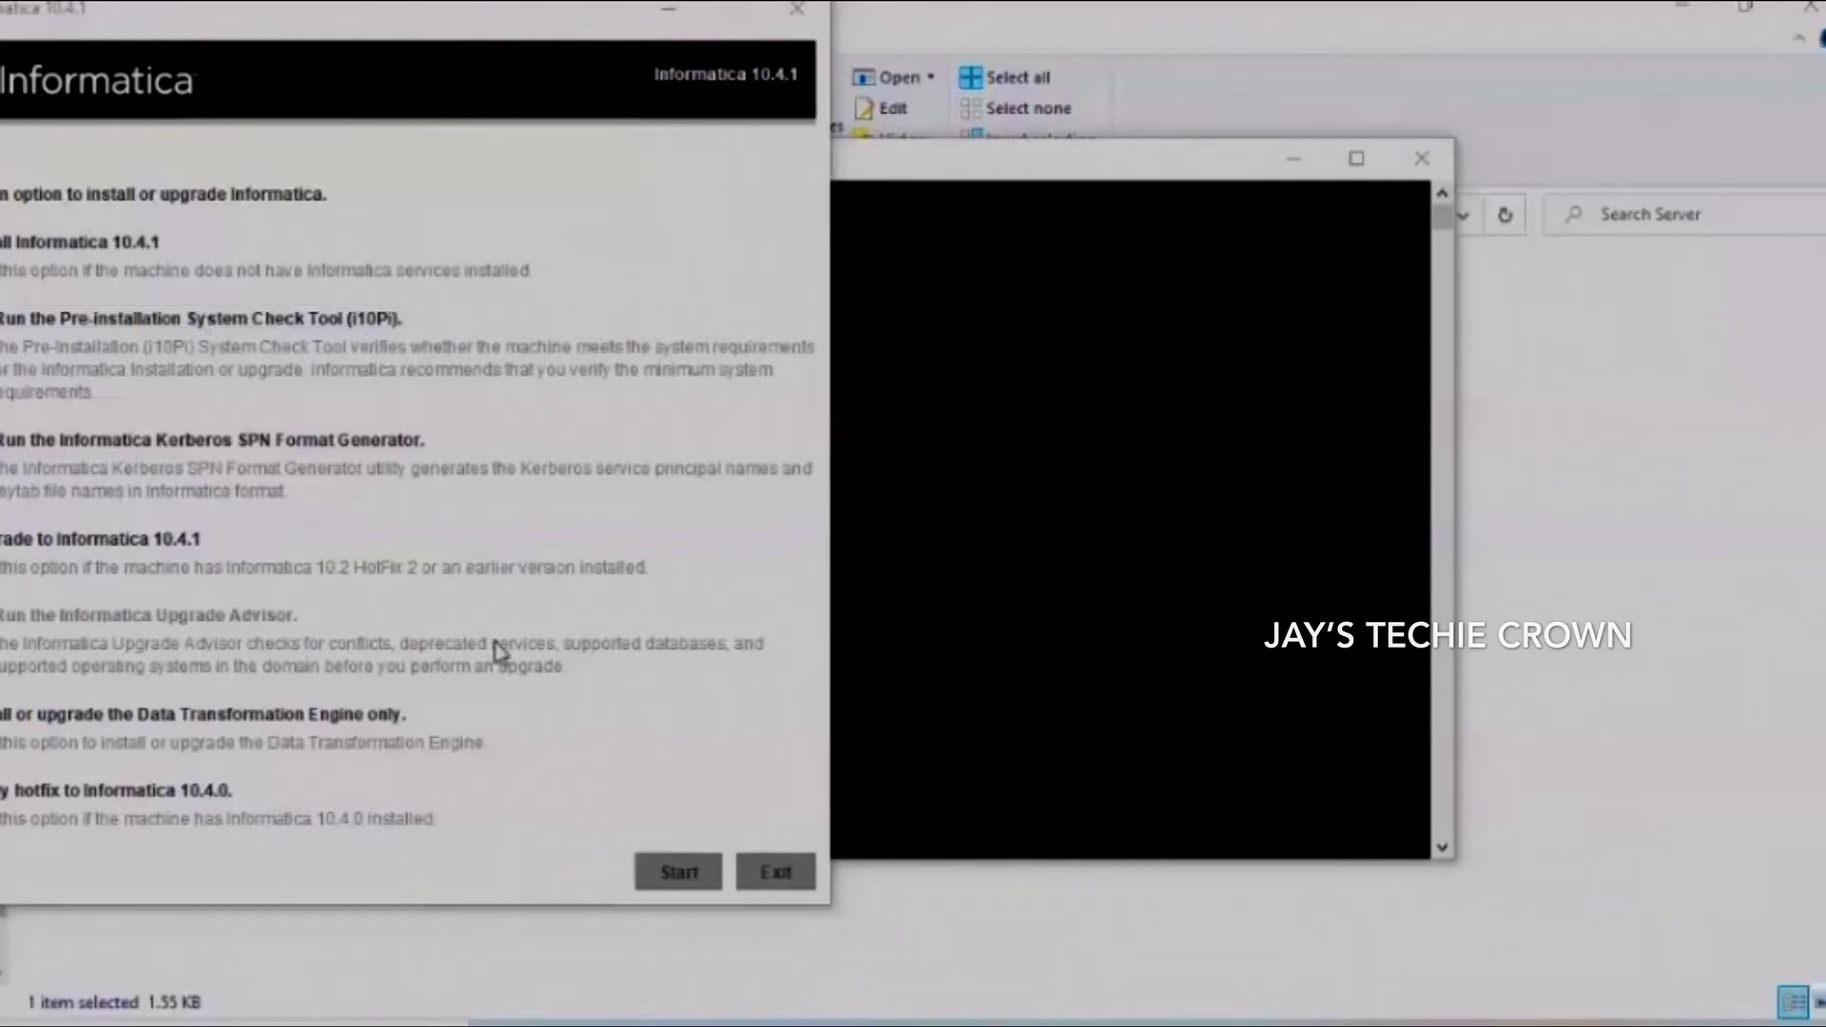
pyautogui.click(691, 875)
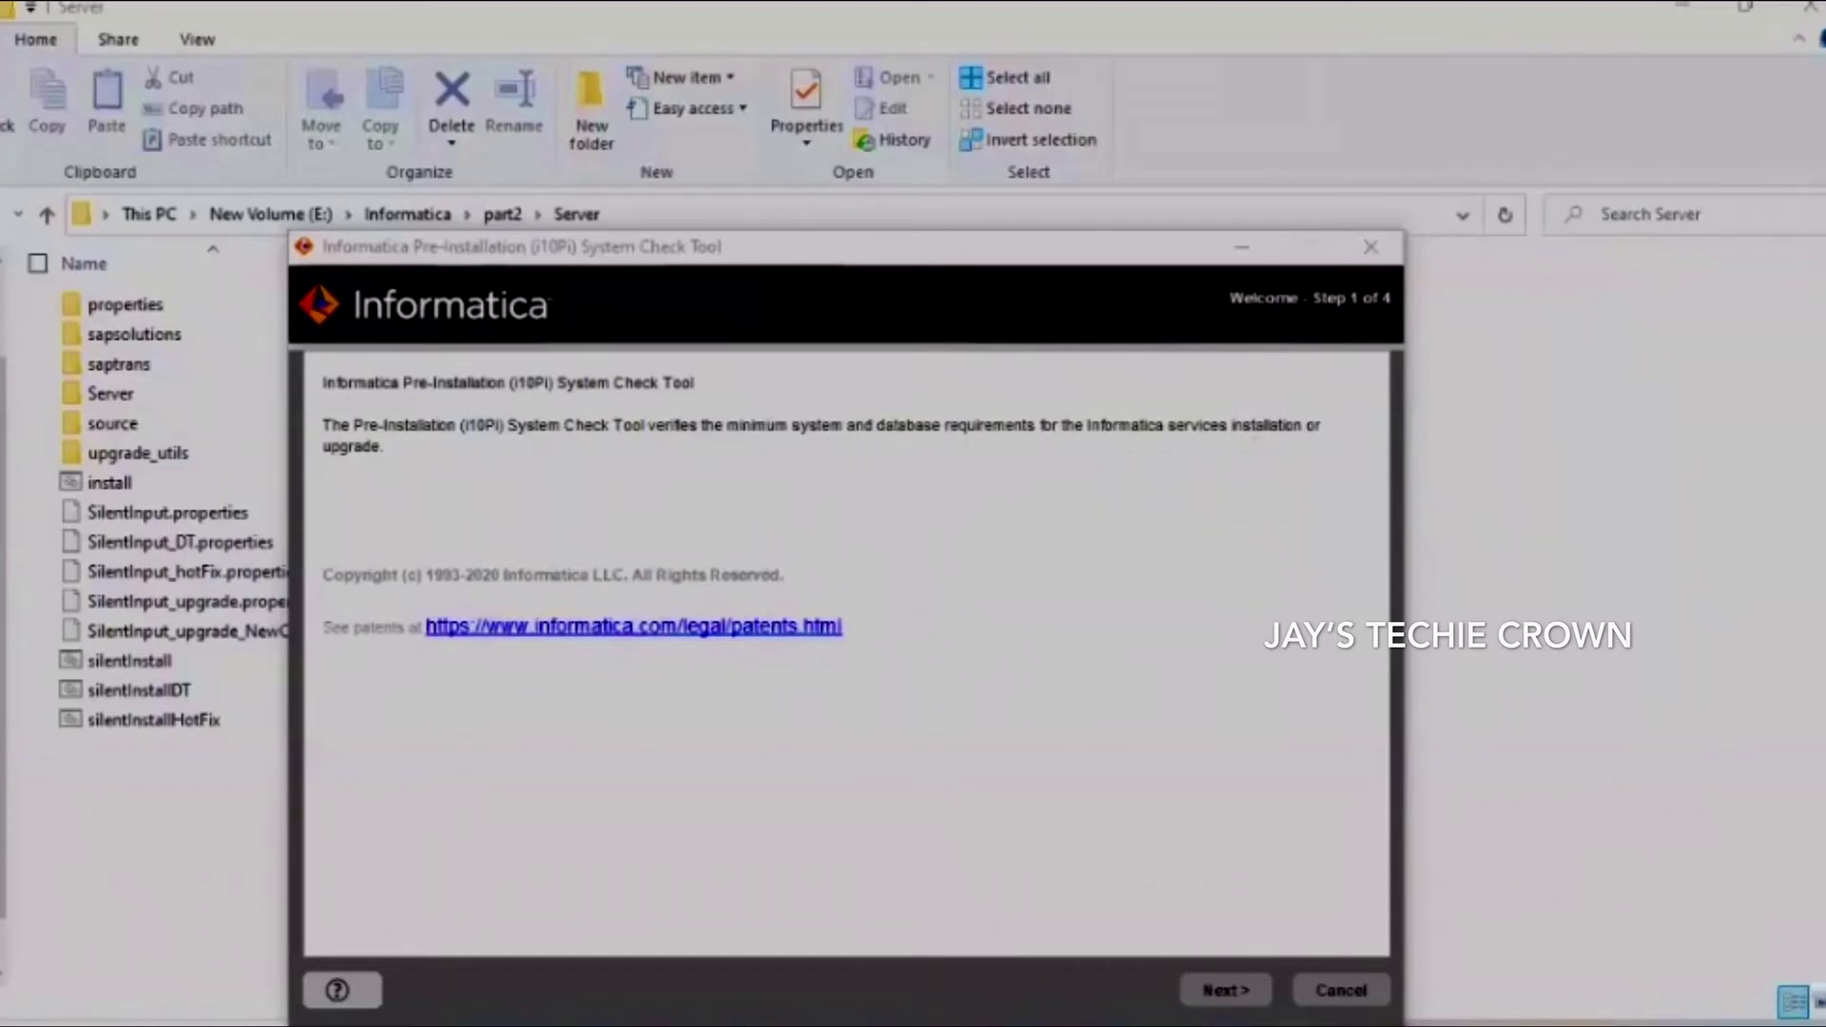
# Set the installation directory to E:\Informatica, keeping starting port 6005
pyautogui.click(1220, 994)
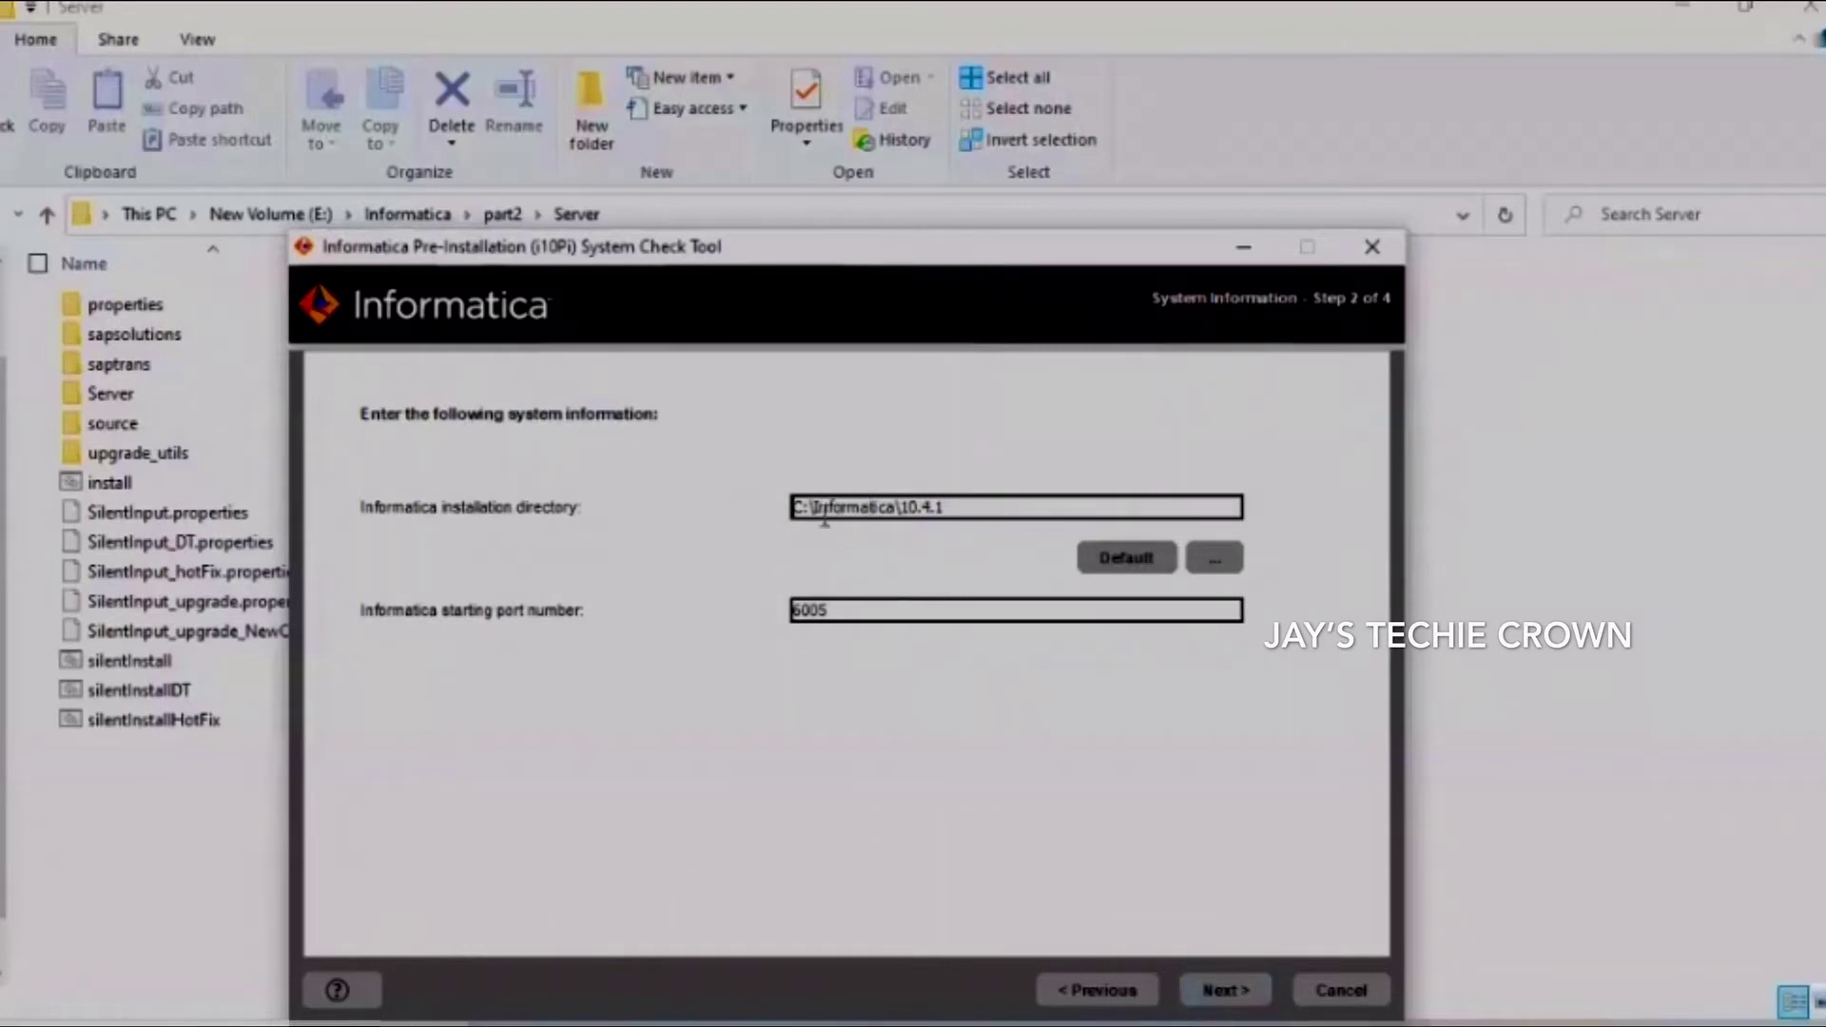
pyautogui.moveTo(806, 509); pyautogui.dragTo(792, 511)
pyautogui.write('E:')
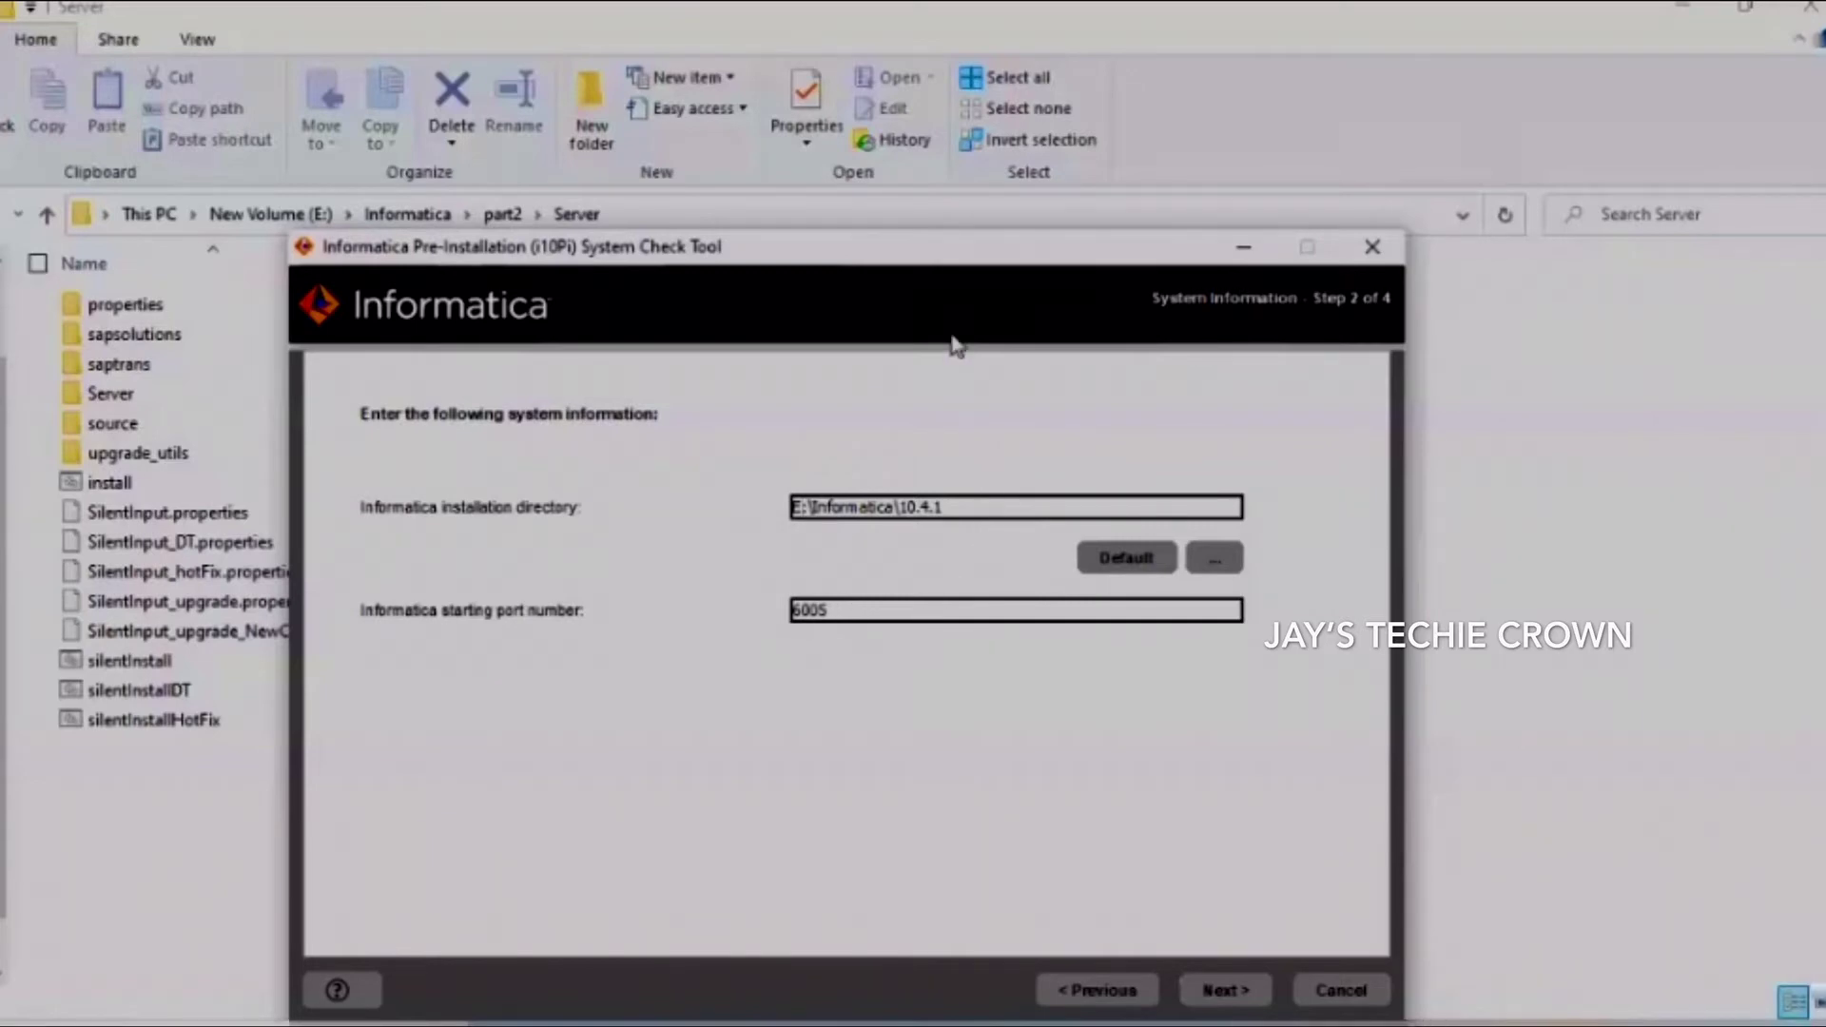
pyautogui.press('BackSpace')
pyautogui.press('BackSpace')
pyautogui.press('BackSpace')
pyautogui.press('BackSpace')
pyautogui.press('BackSpace')
pyautogui.press('BackSpace')
pyautogui.press('BackSpace')
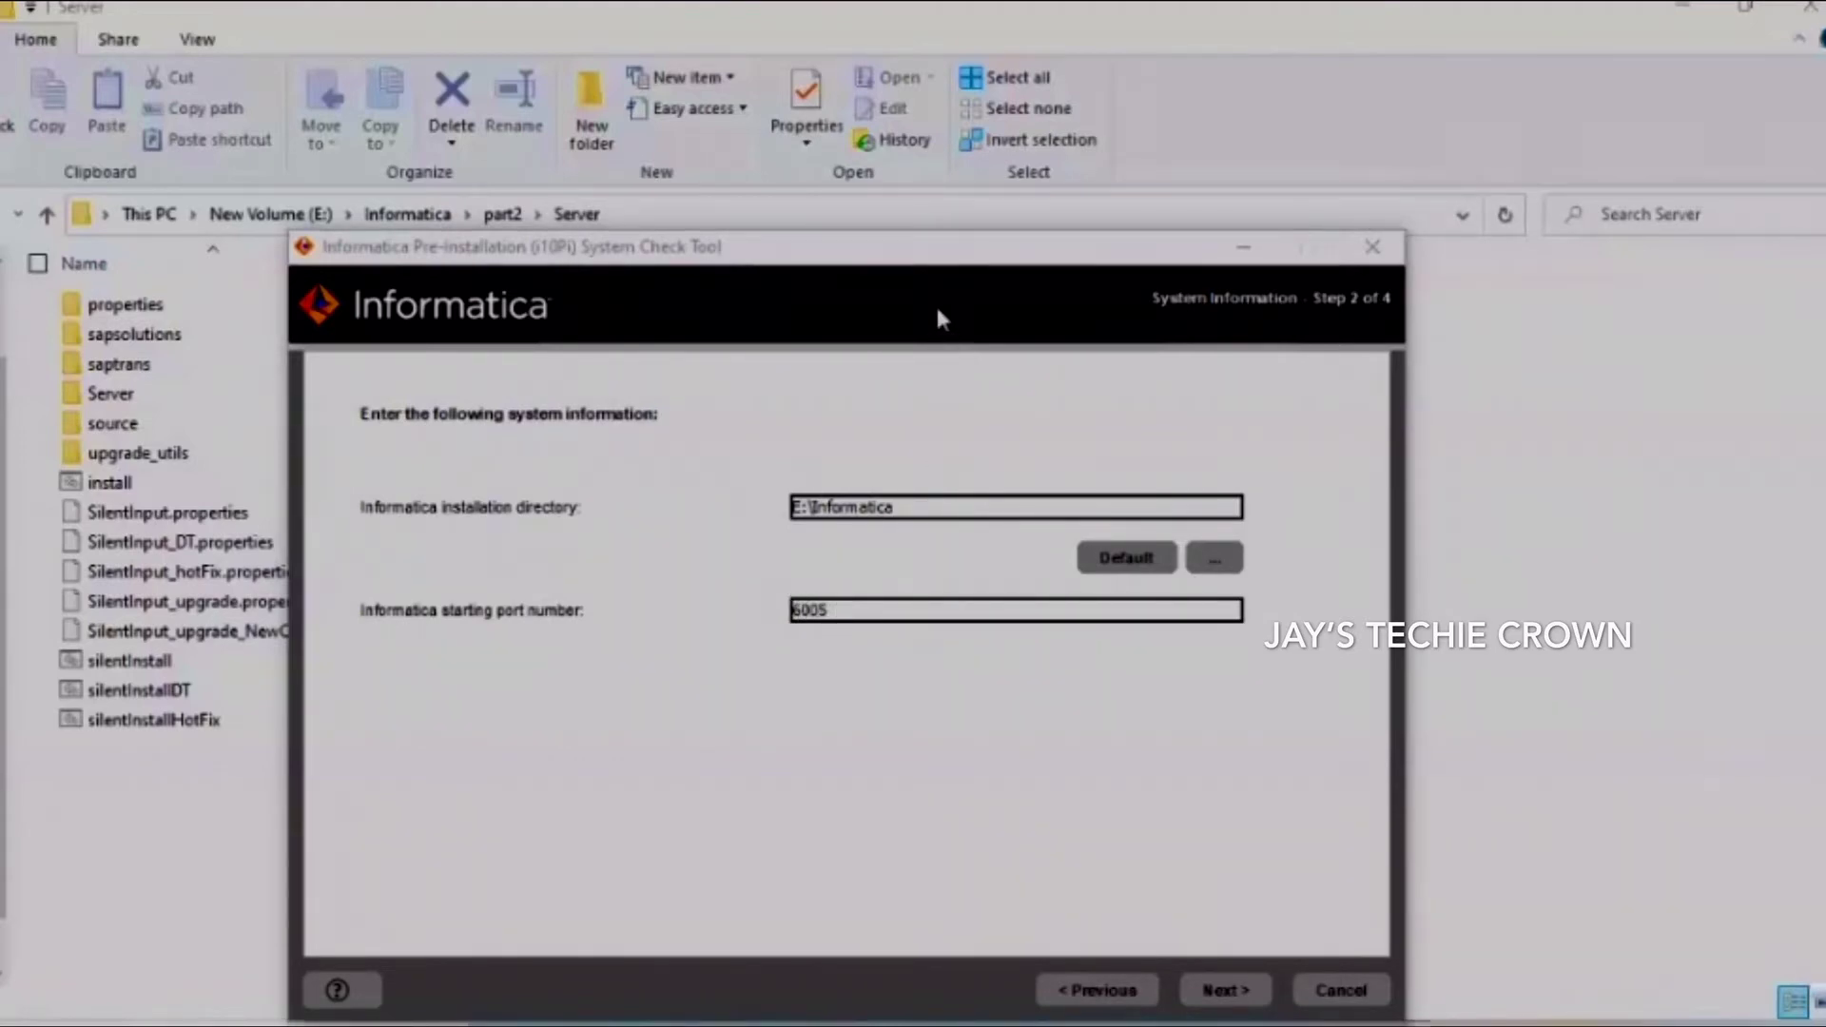
# On the database step, enter Oracle user ID INFA_DOMAIN and its password
pyautogui.click(1210, 994)
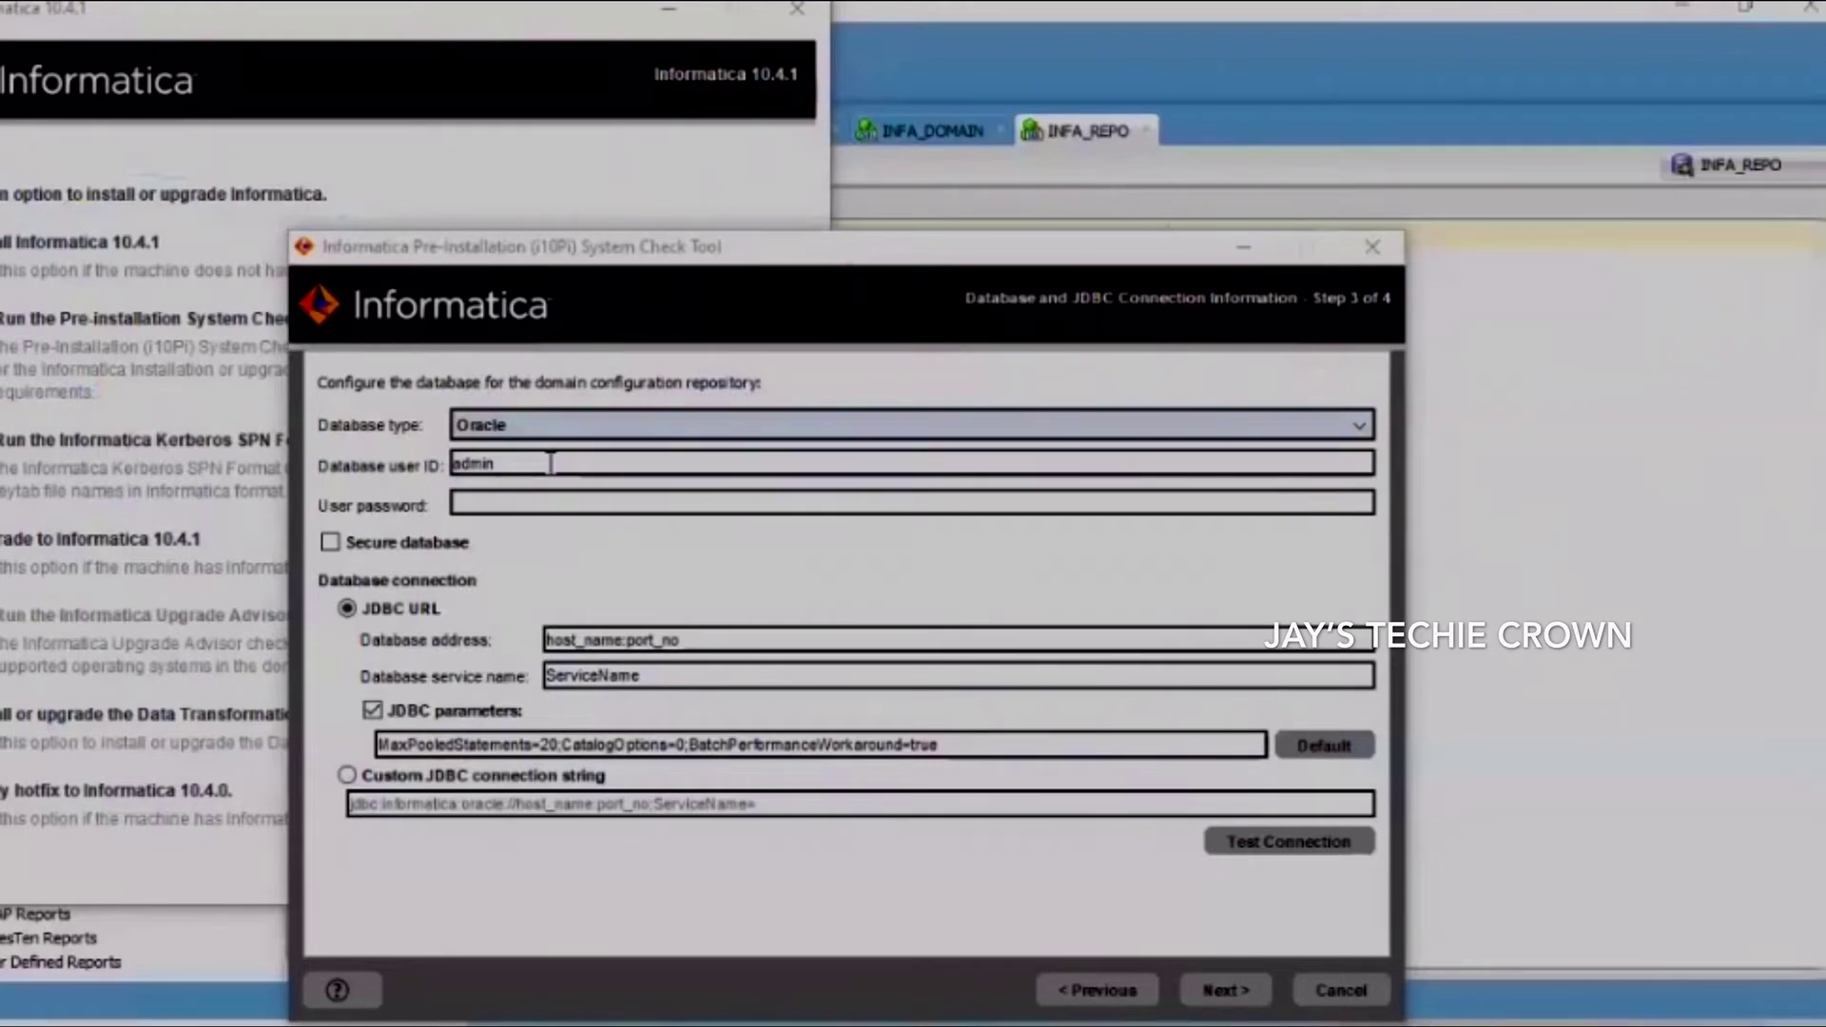
pyautogui.moveTo(504, 464); pyautogui.dragTo(405, 473)
pyautogui.press('BackSpace')
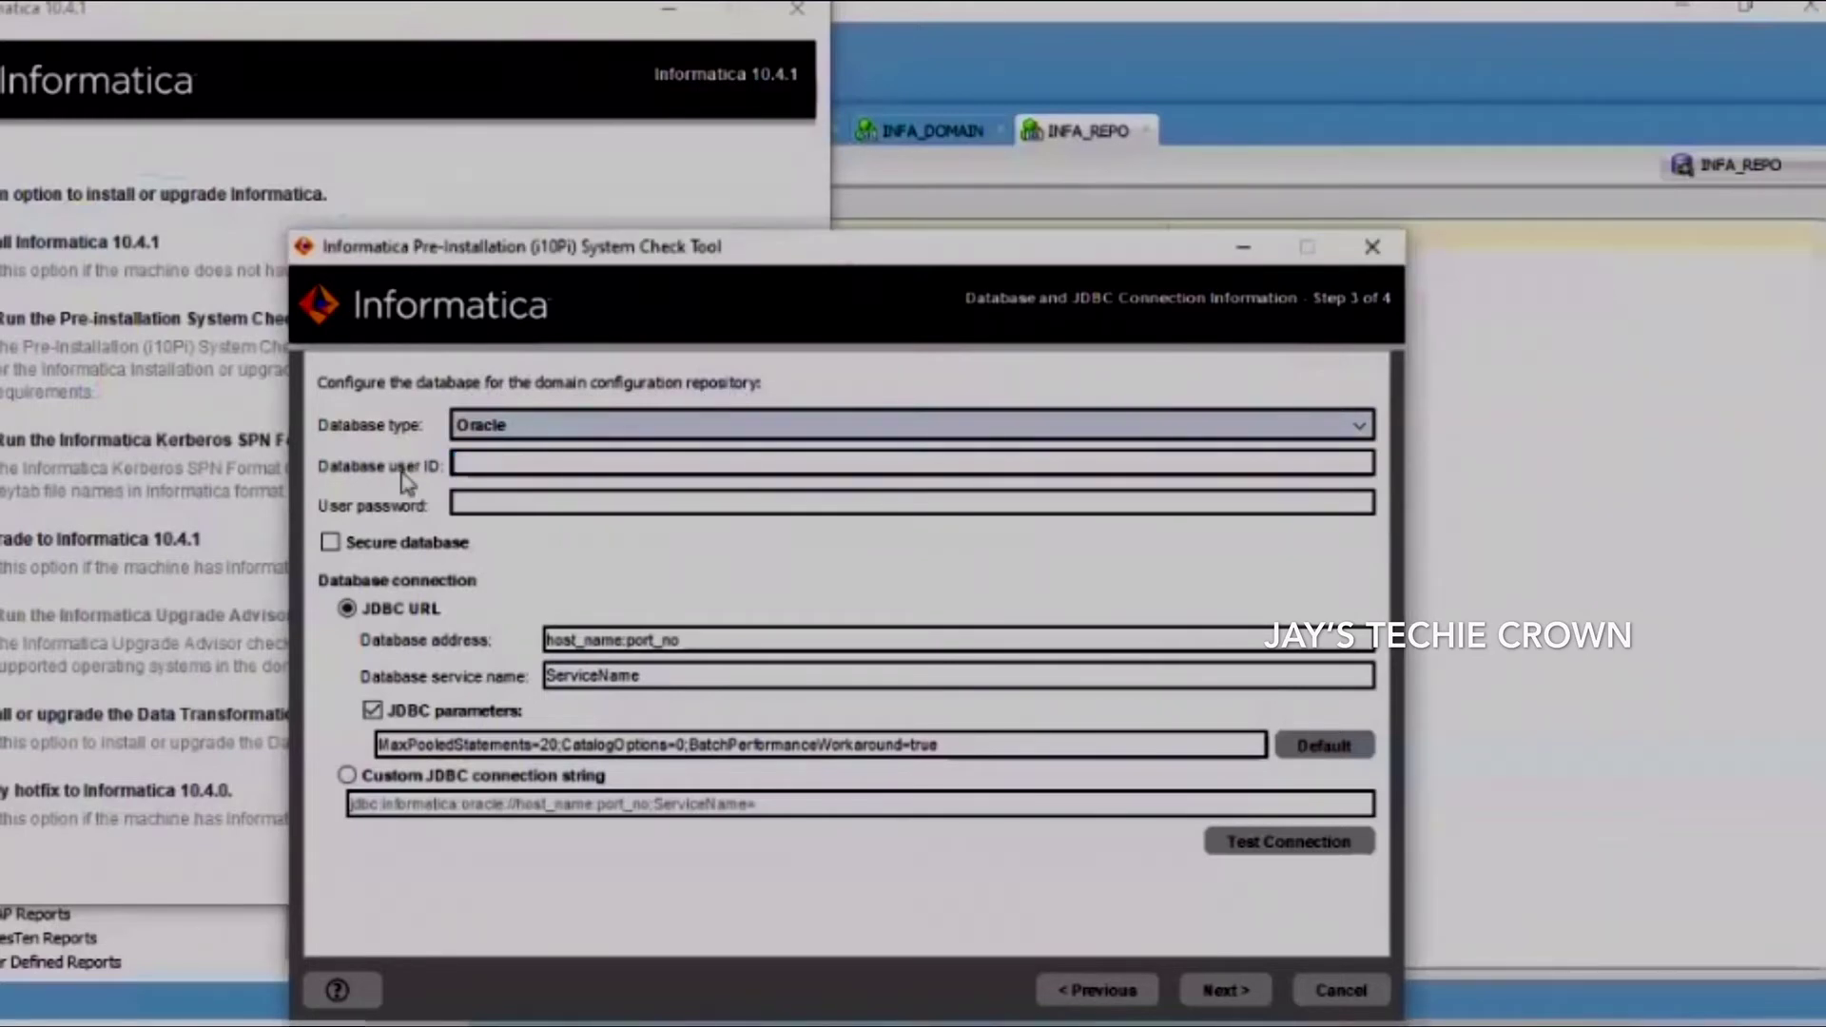
pyautogui.write('INFA_')
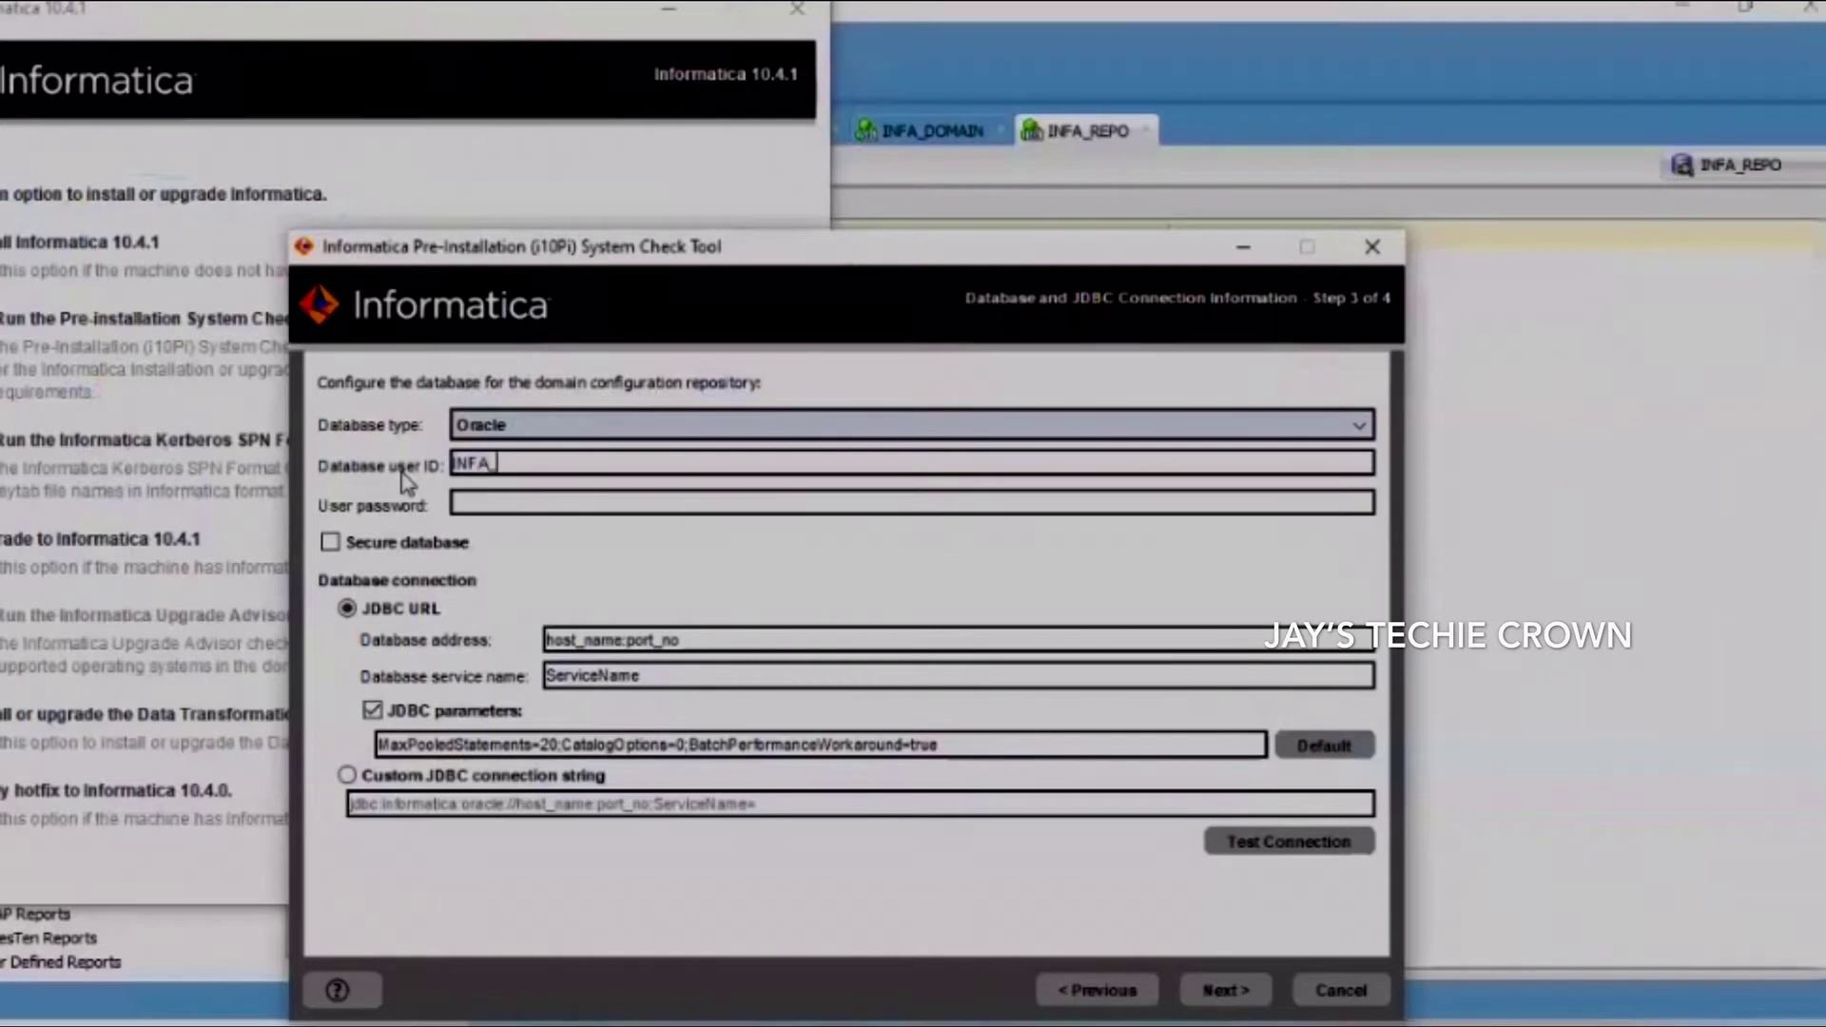
pyautogui.write('DOMAIN')
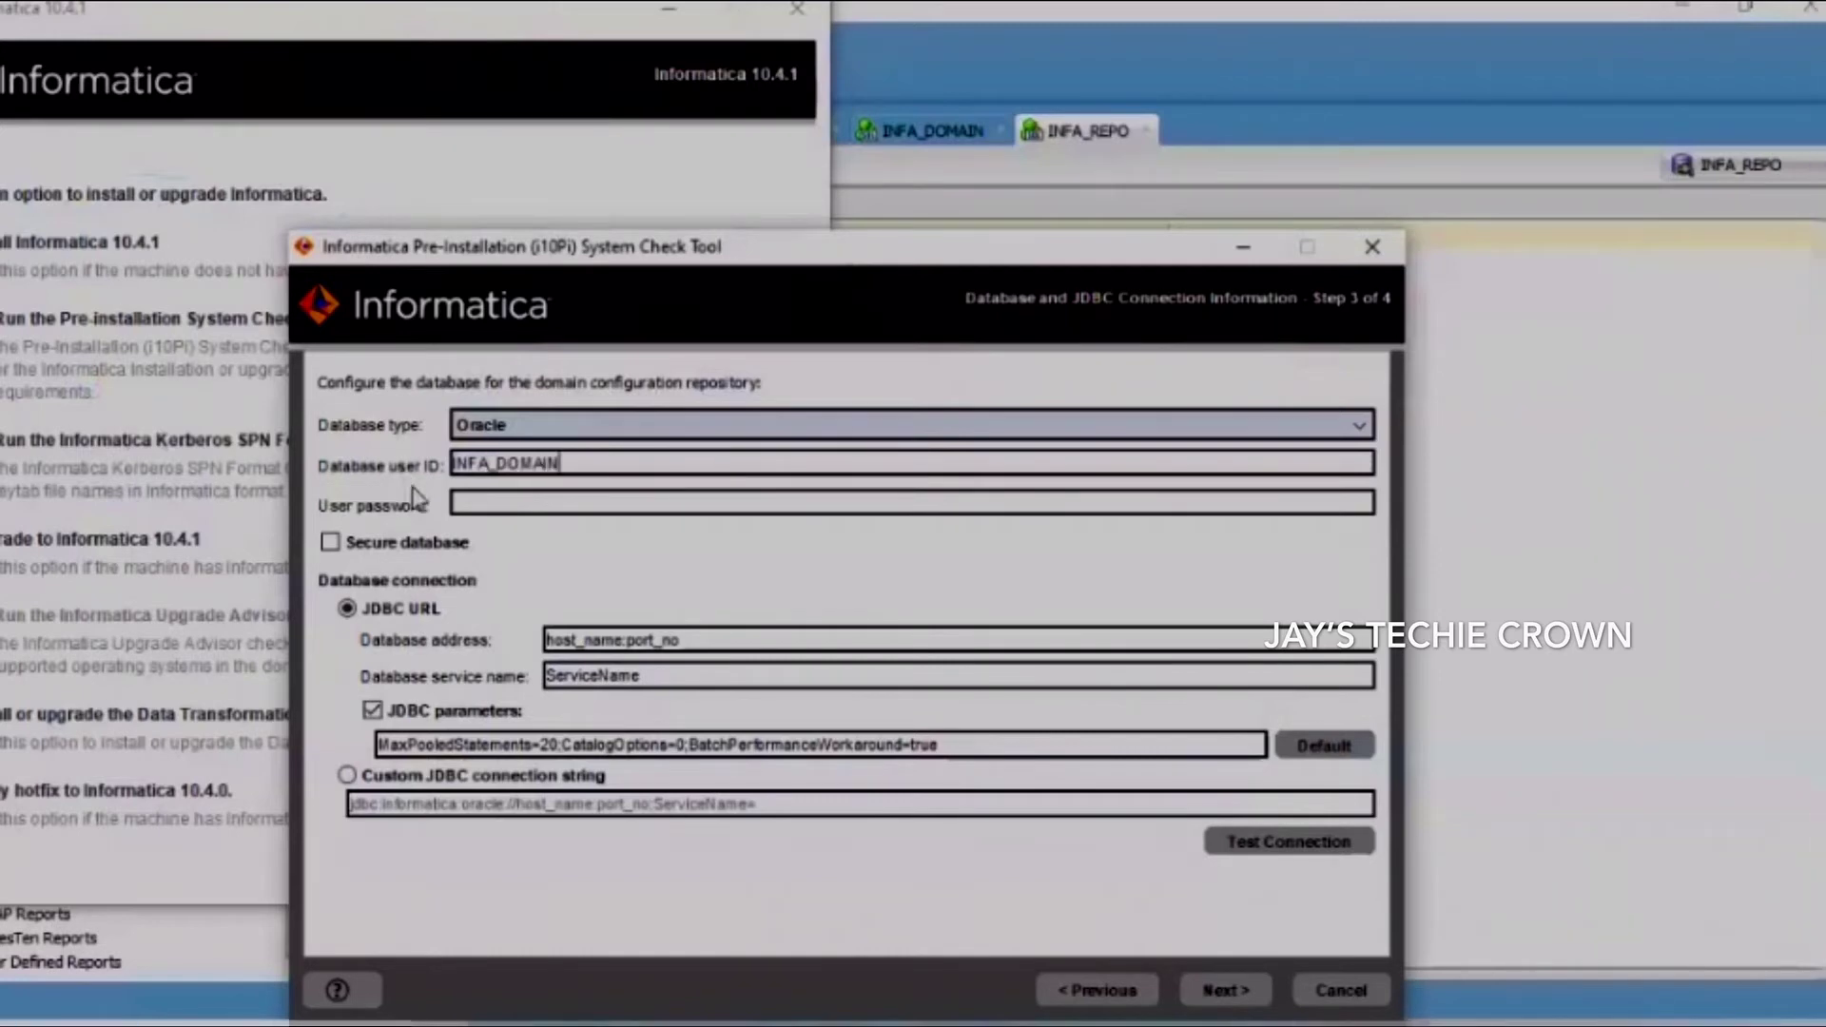
pyautogui.click(482, 501)
pyautogui.write('I')
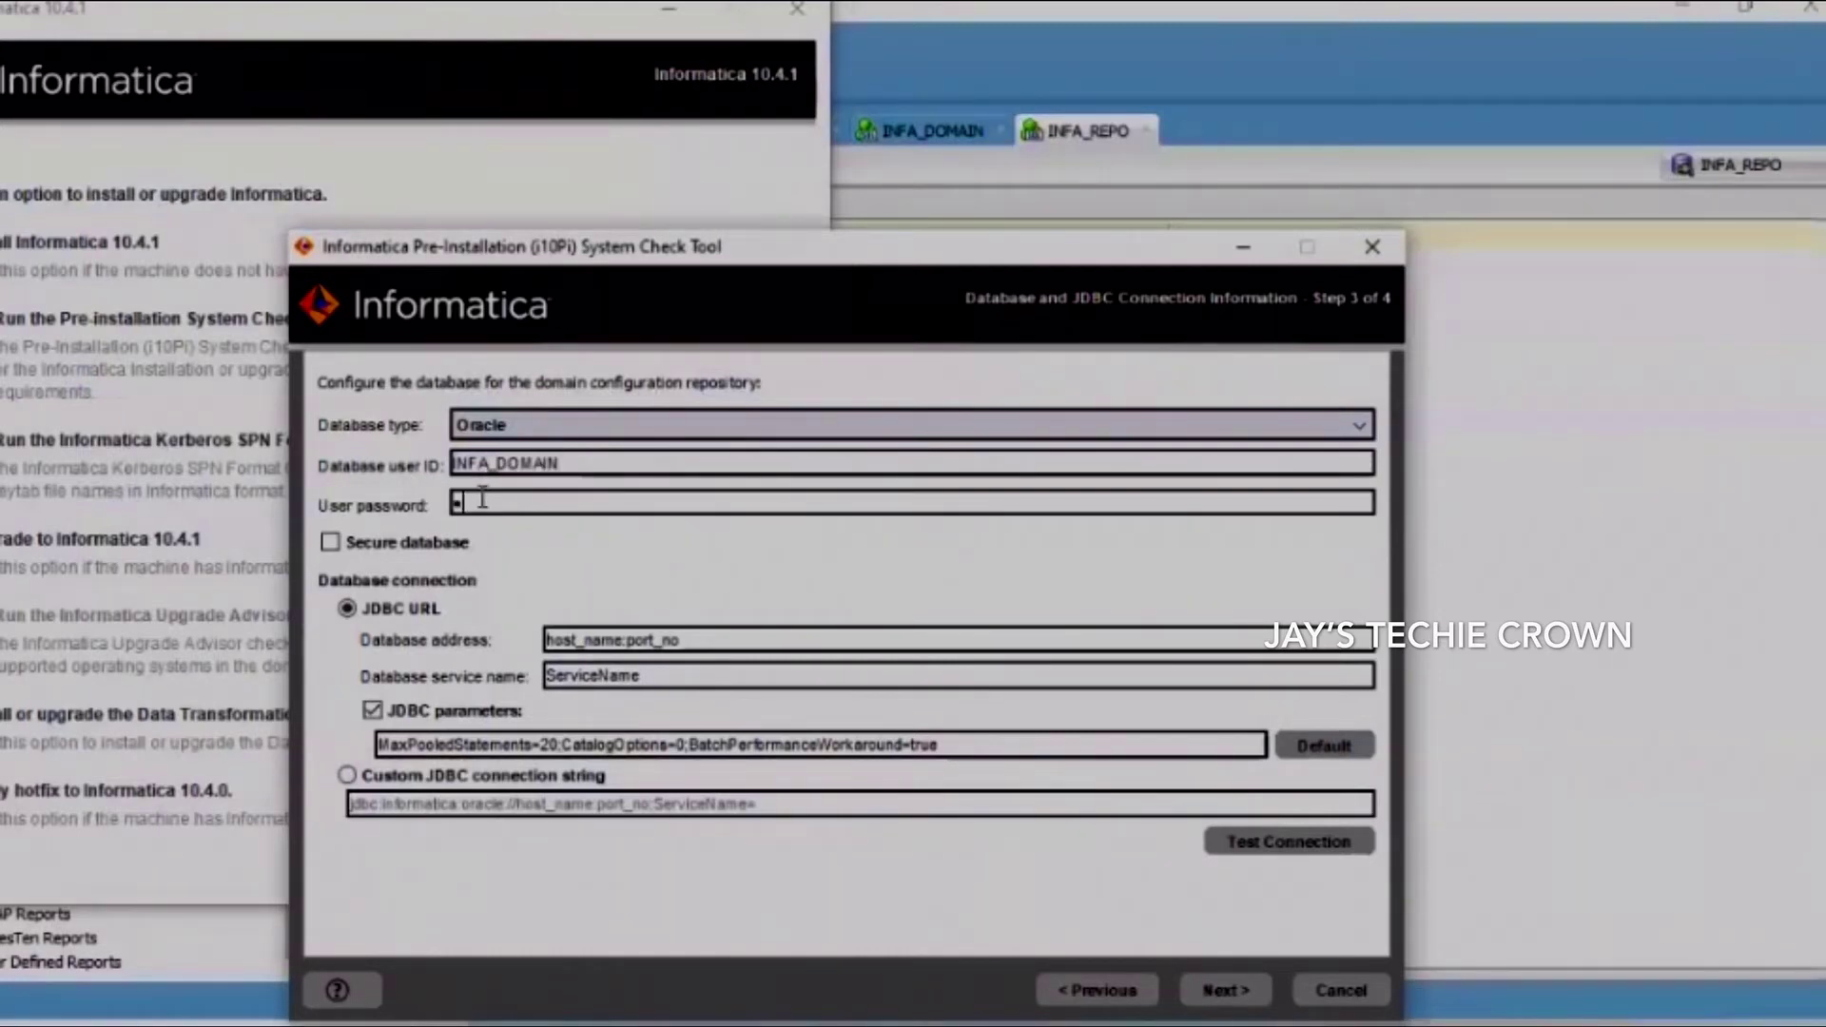
pyautogui.write('NFA_DOMAI')
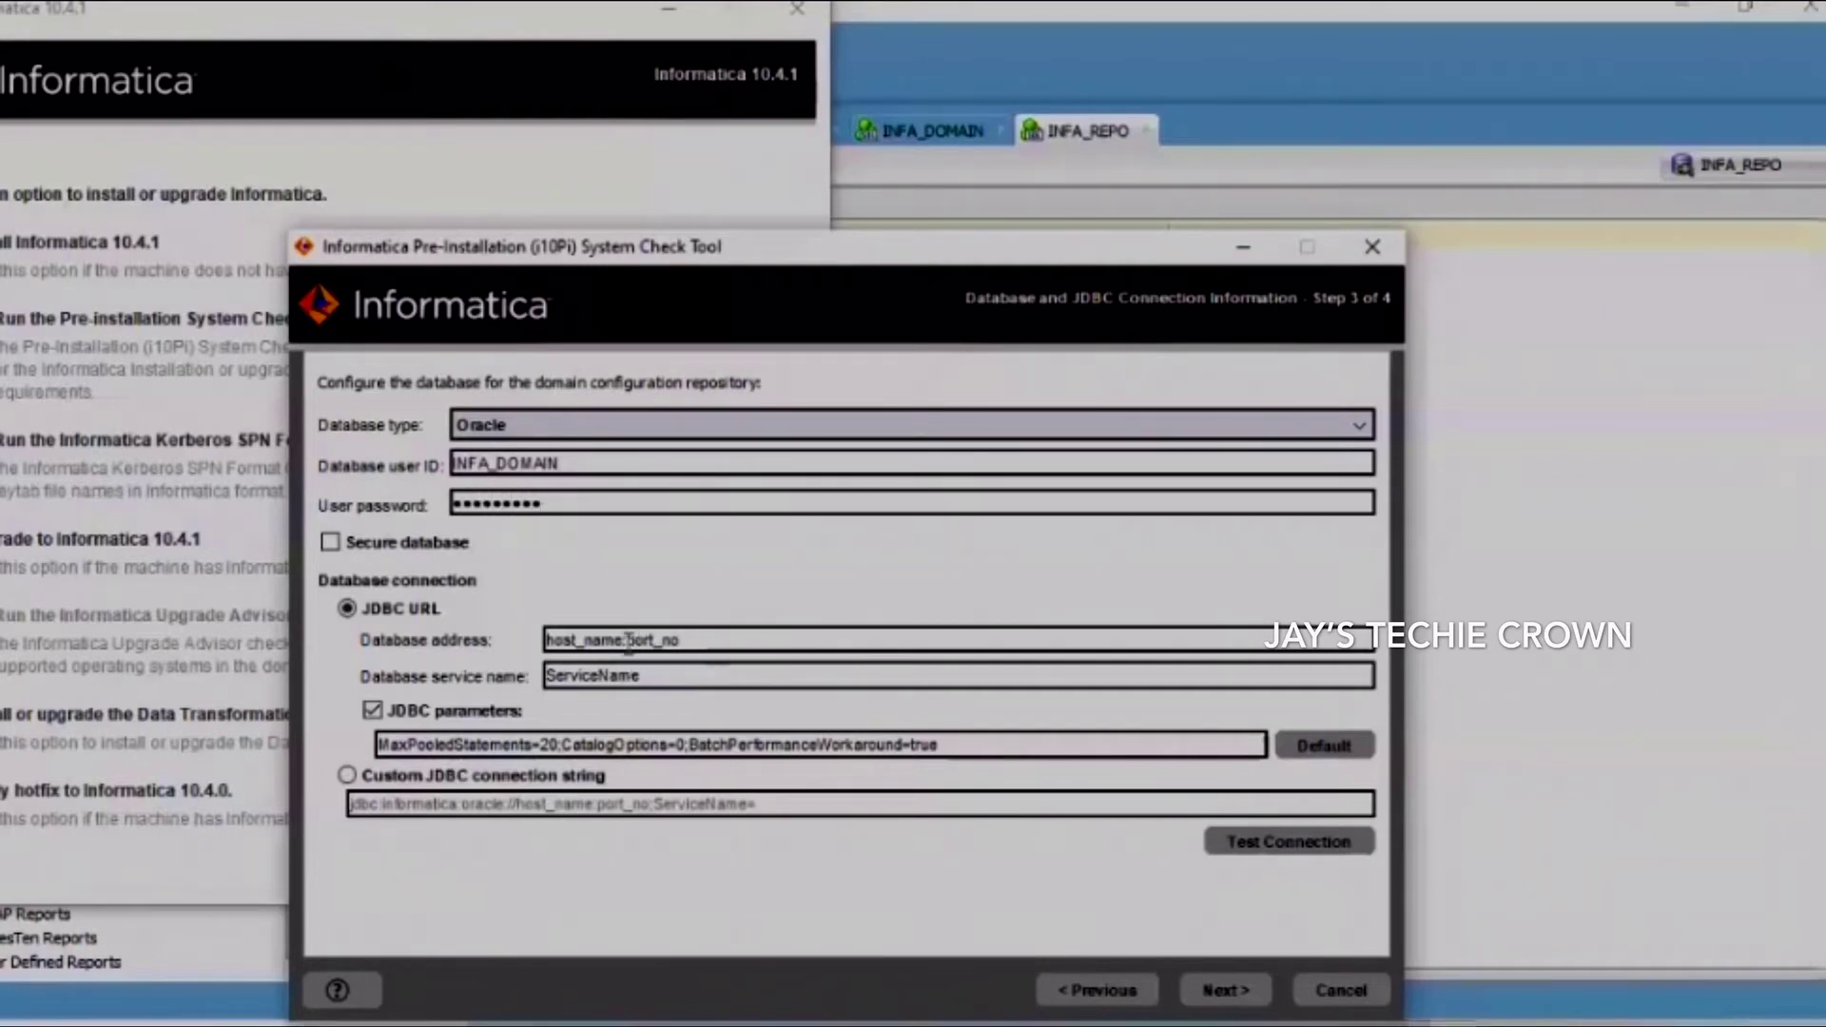
# Set address localhost:1521 and service name orcl, then test the connection, which fails
pyautogui.moveTo(628, 641); pyautogui.dragTo(484, 647)
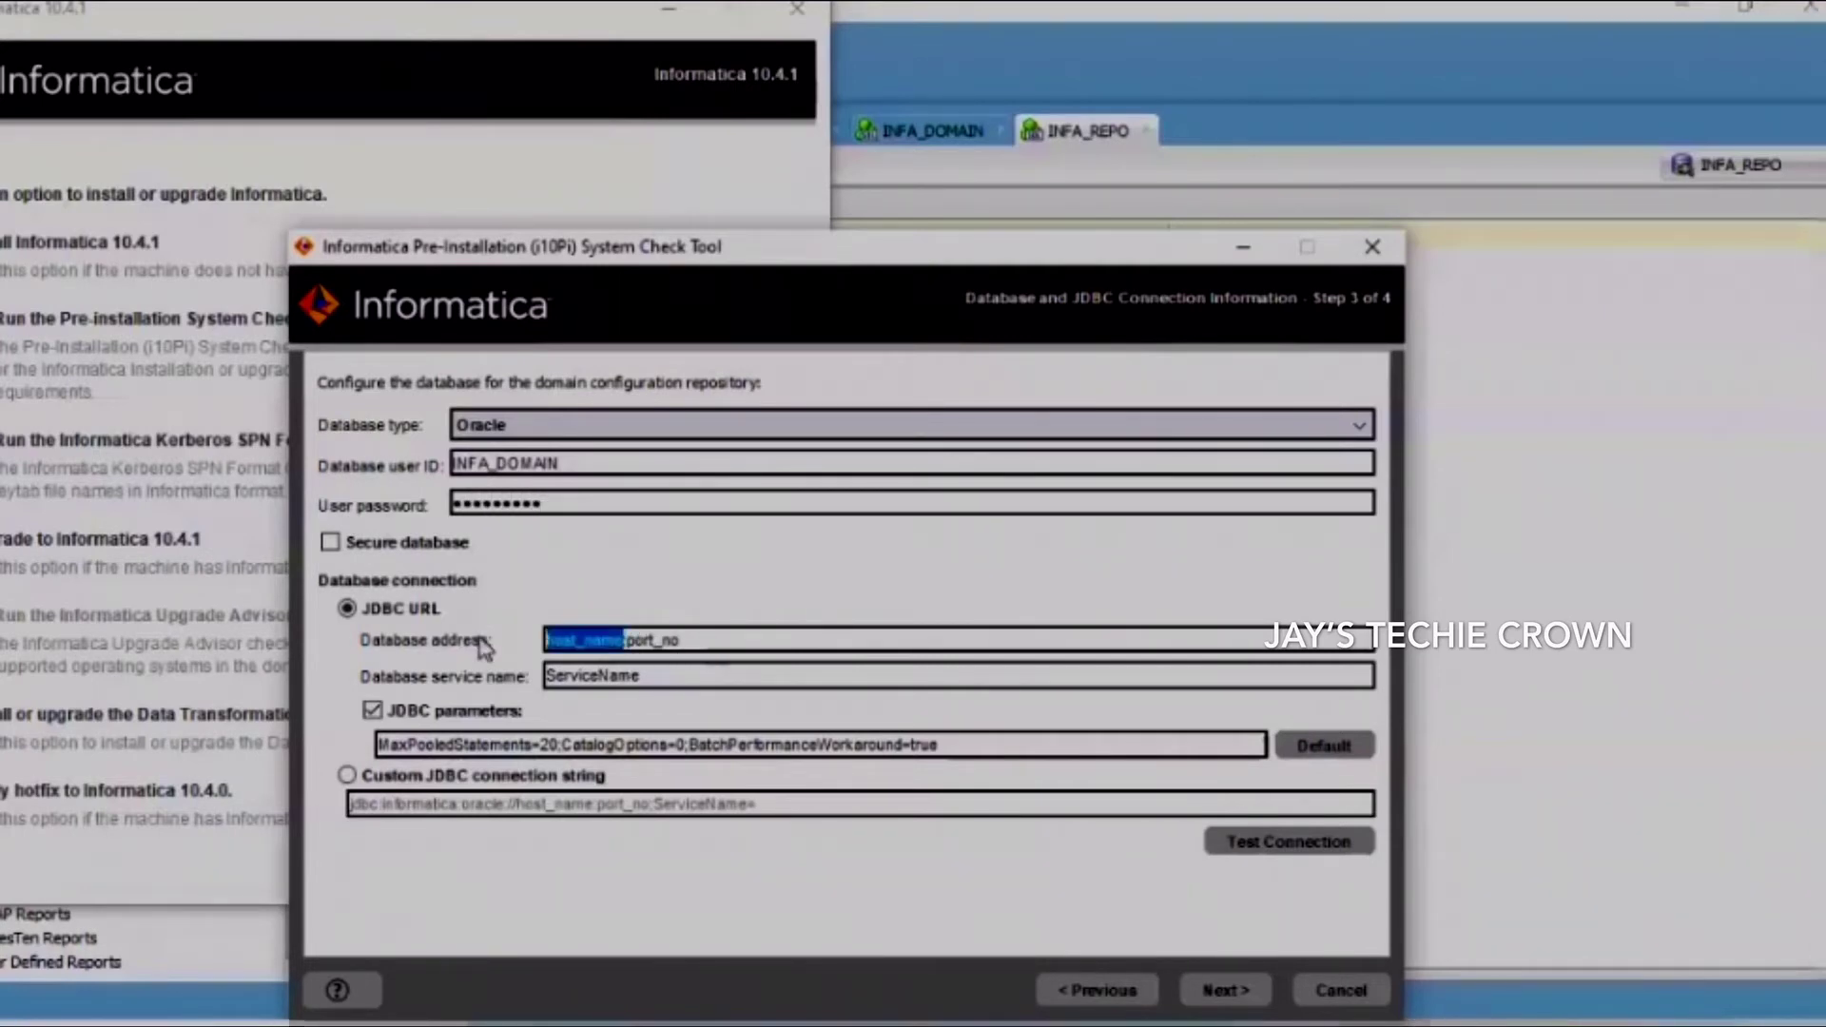
pyautogui.write('localhost:')
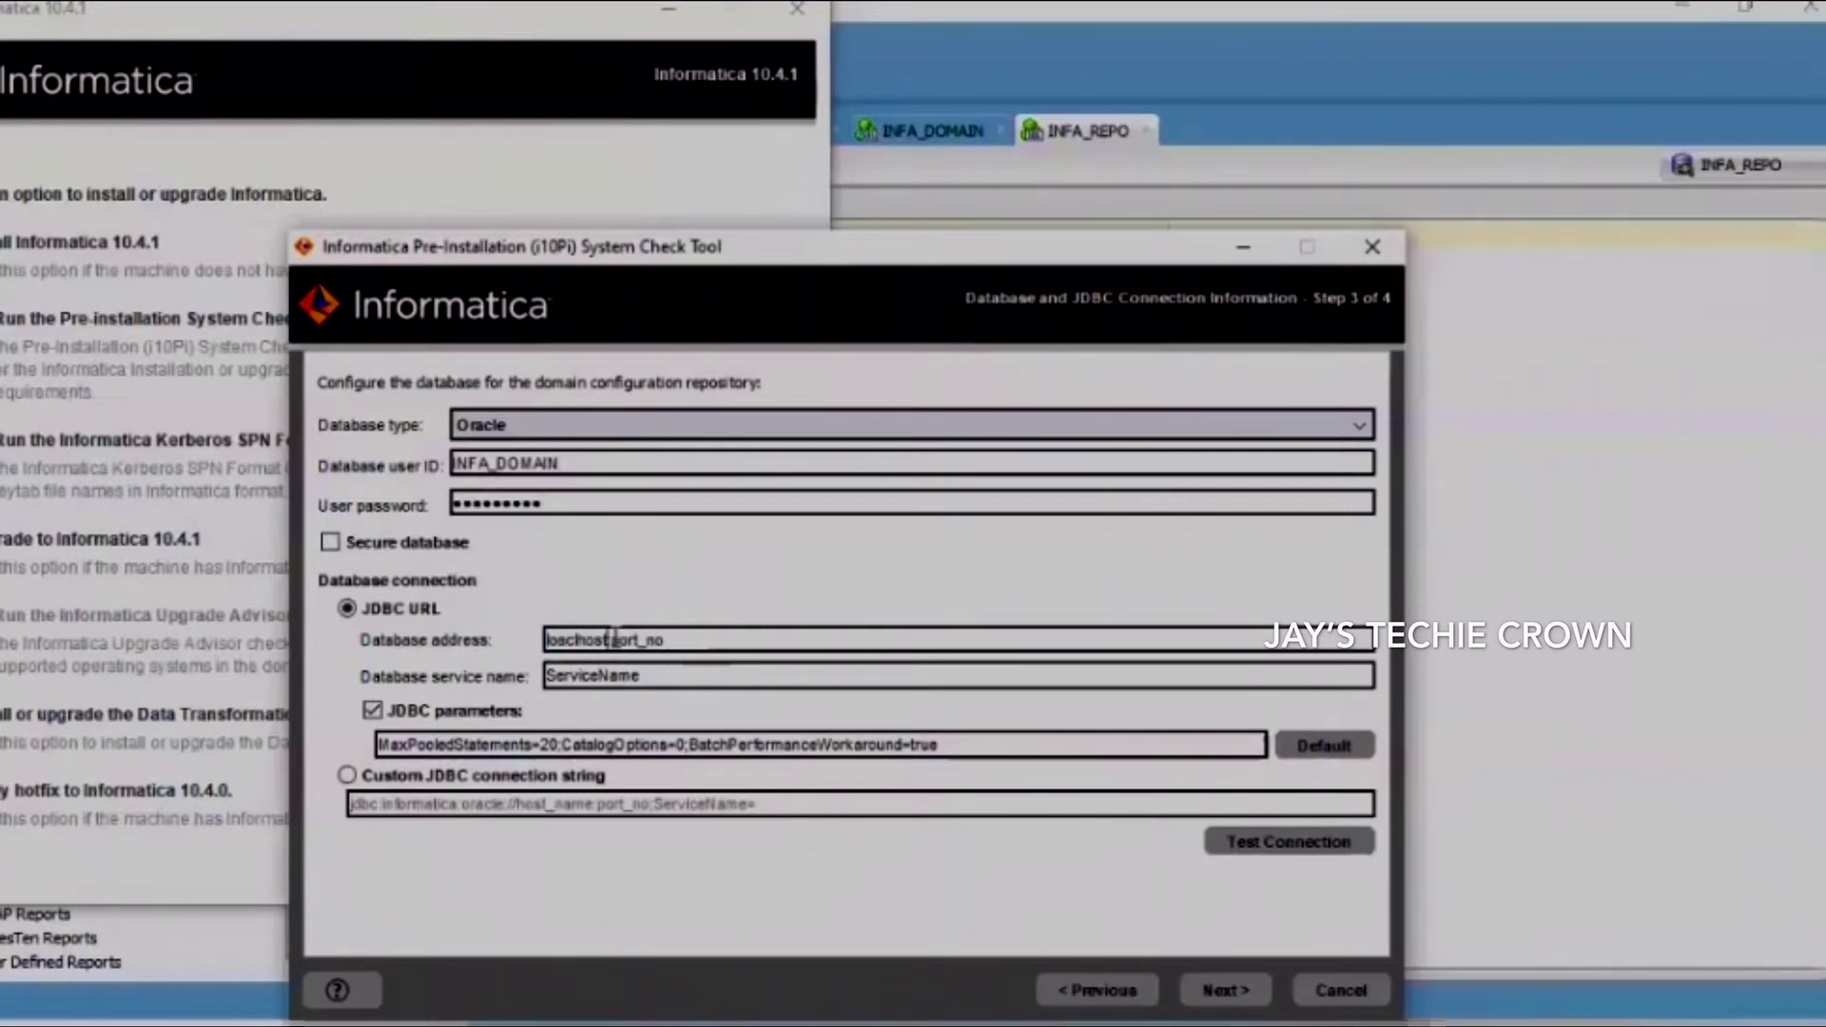
pyautogui.moveTo(614, 639); pyautogui.dragTo(681, 640)
pyautogui.write('1521')
pyautogui.moveTo(685, 676); pyautogui.dragTo(424, 679)
pyautogui.write('orc')
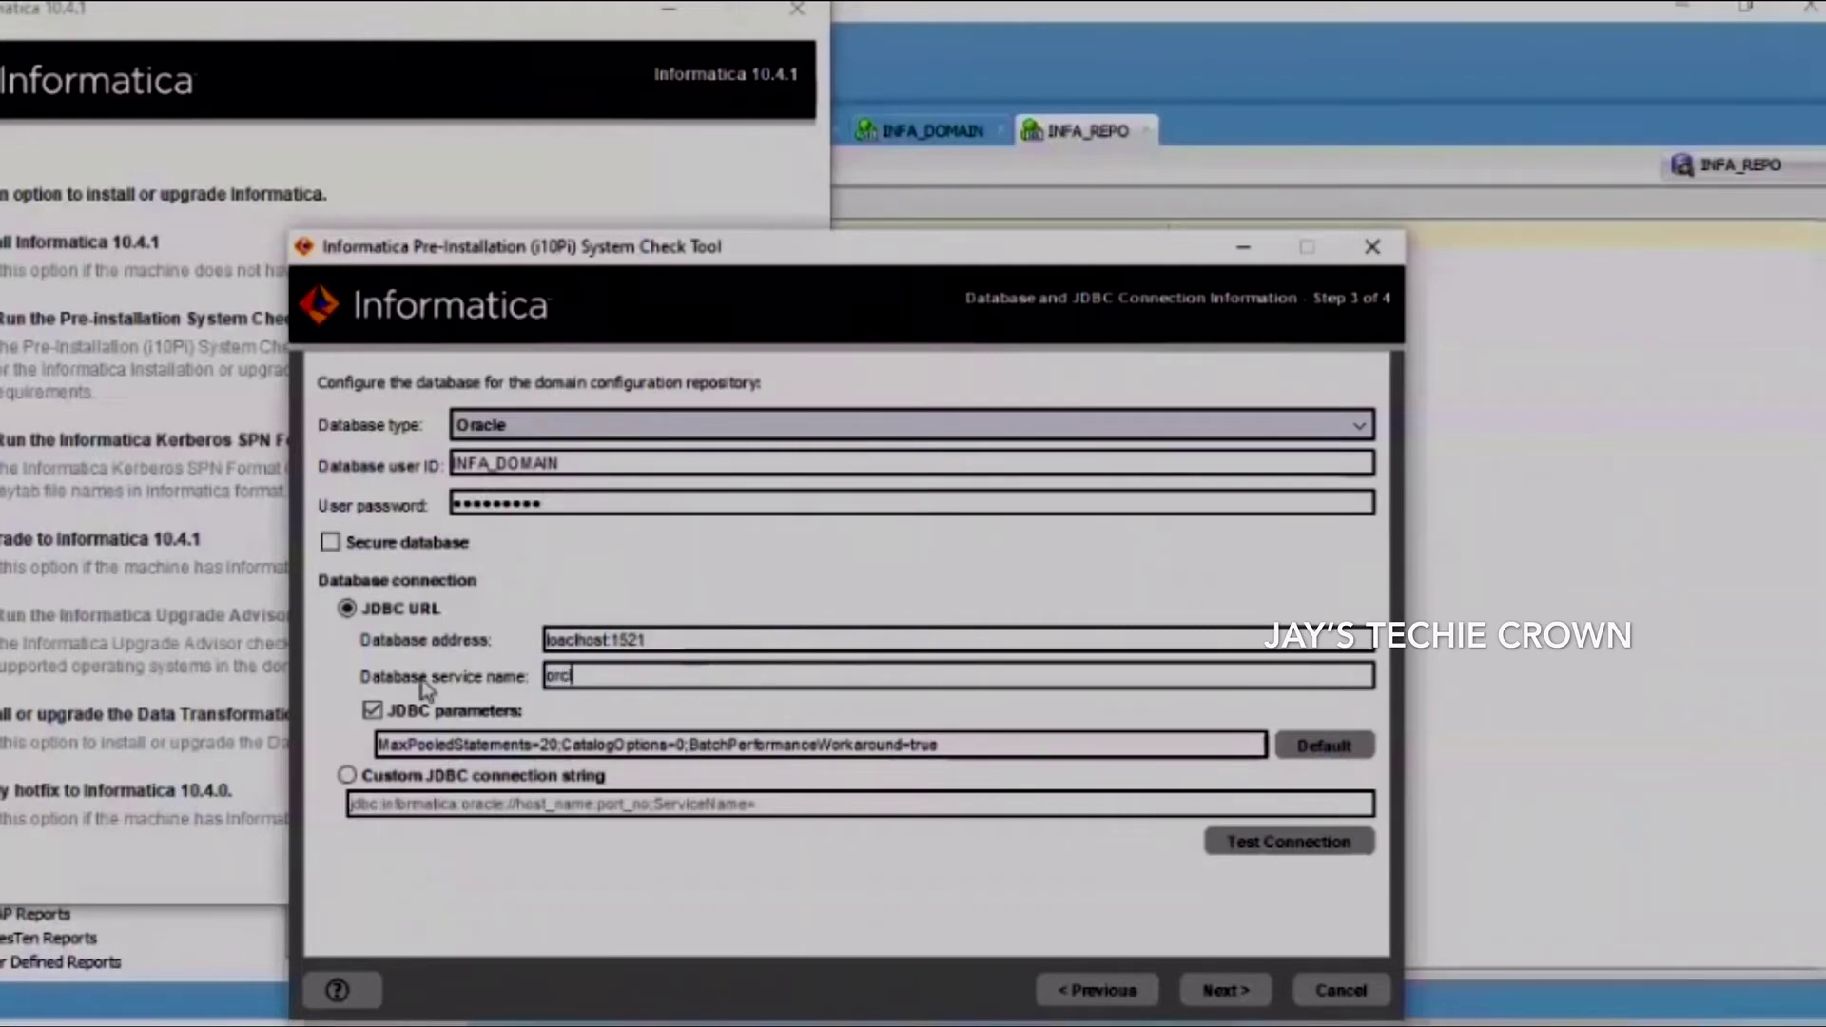
pyautogui.write('l')
pyautogui.click(1274, 847)
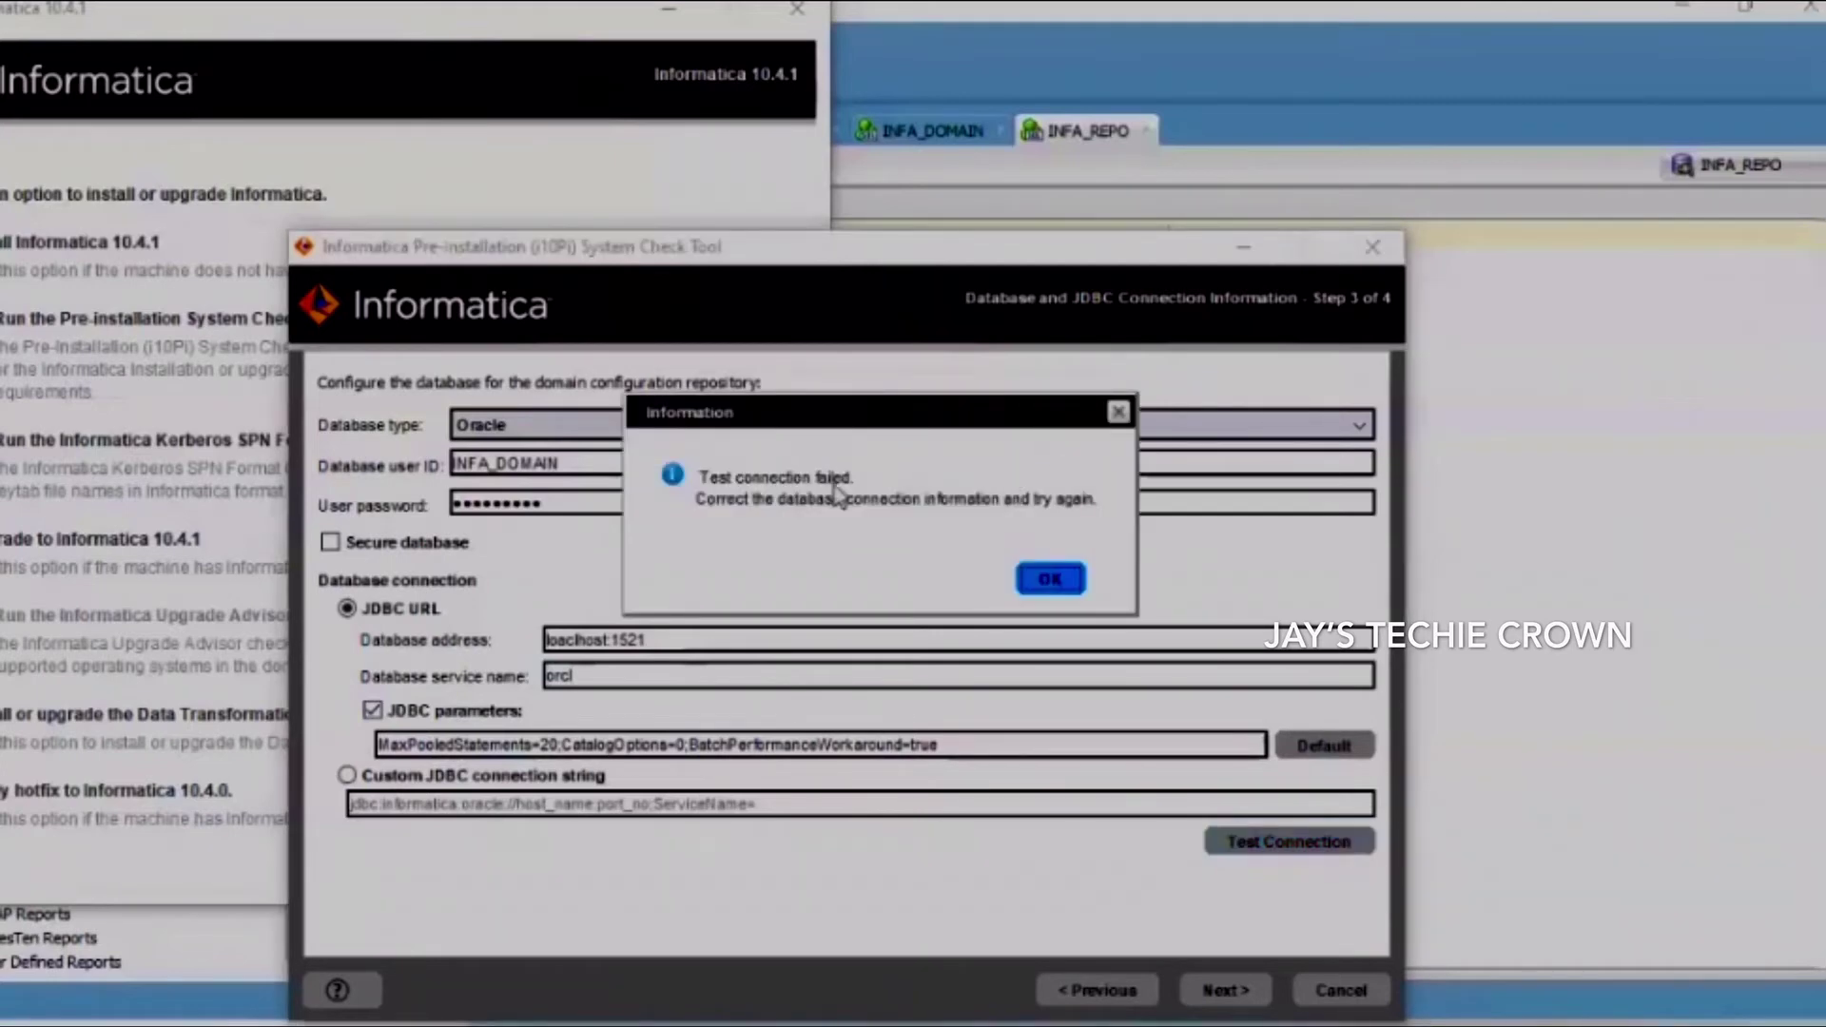
pyautogui.click(1050, 581)
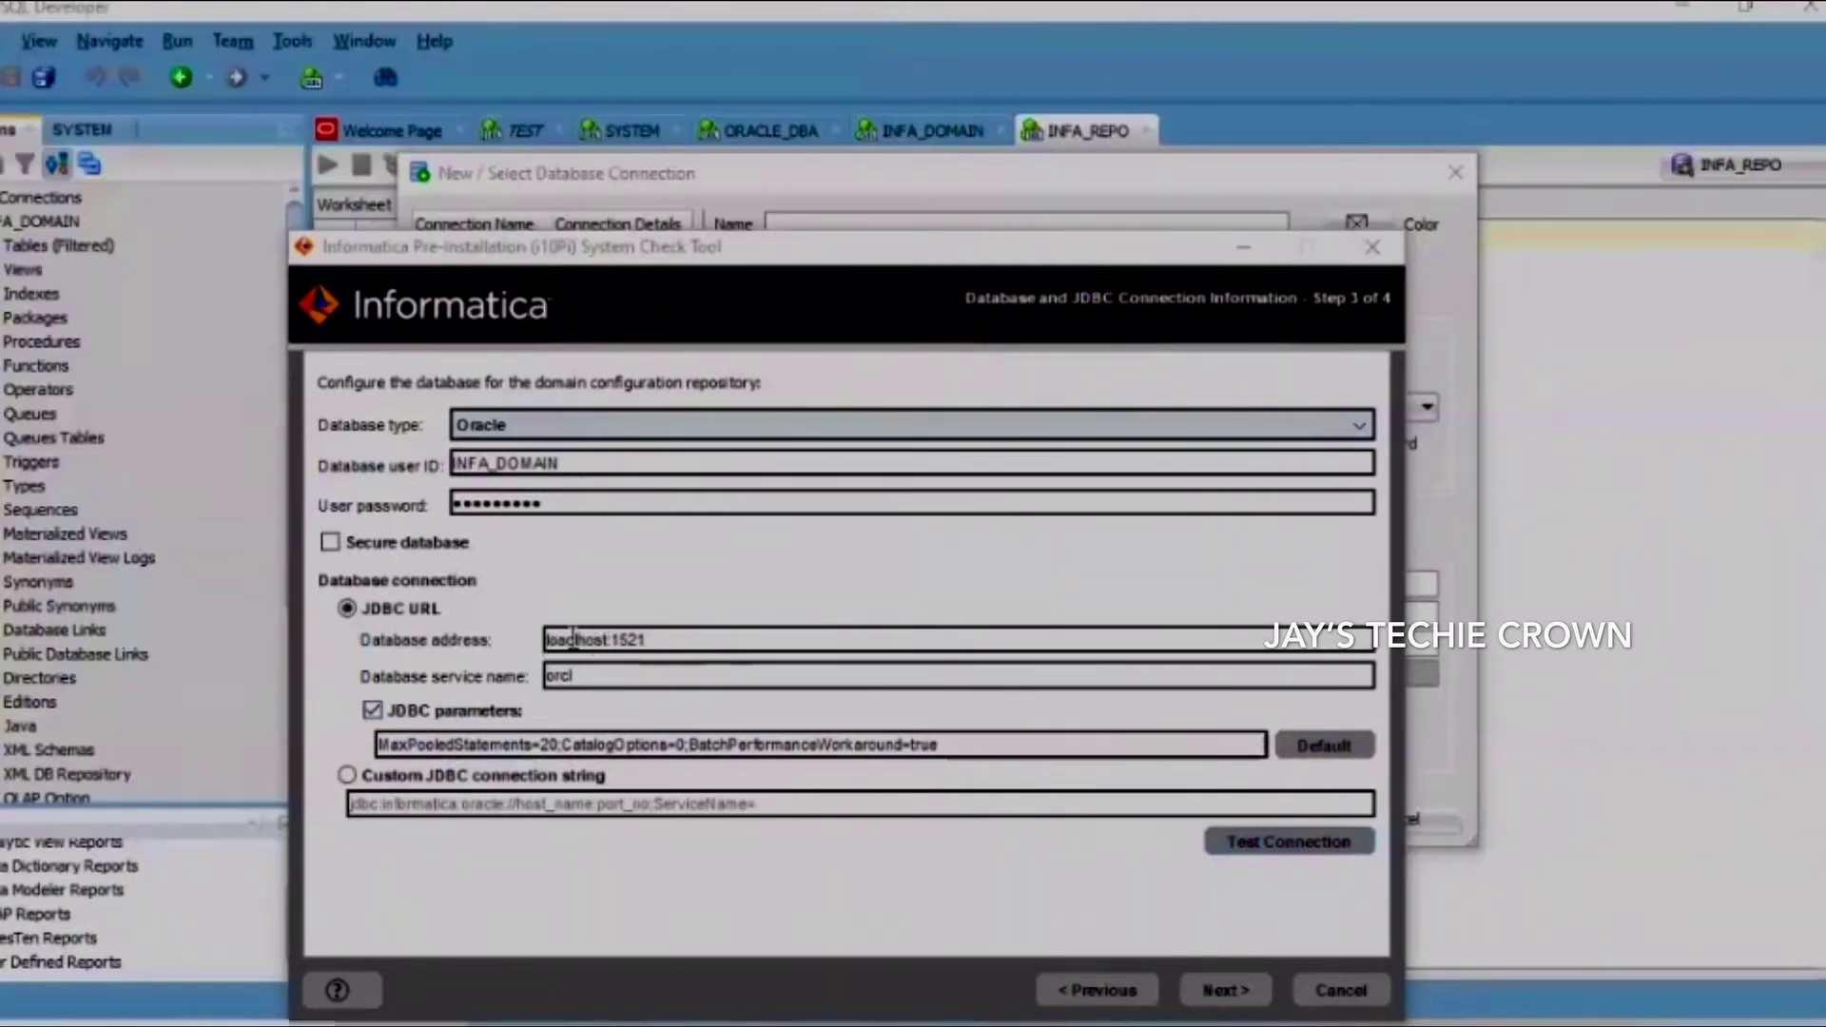
# Correct the host name typo so the database address reads localhost:1521
pyautogui.doubleClick(568, 637)
pyautogui.click(586, 639)
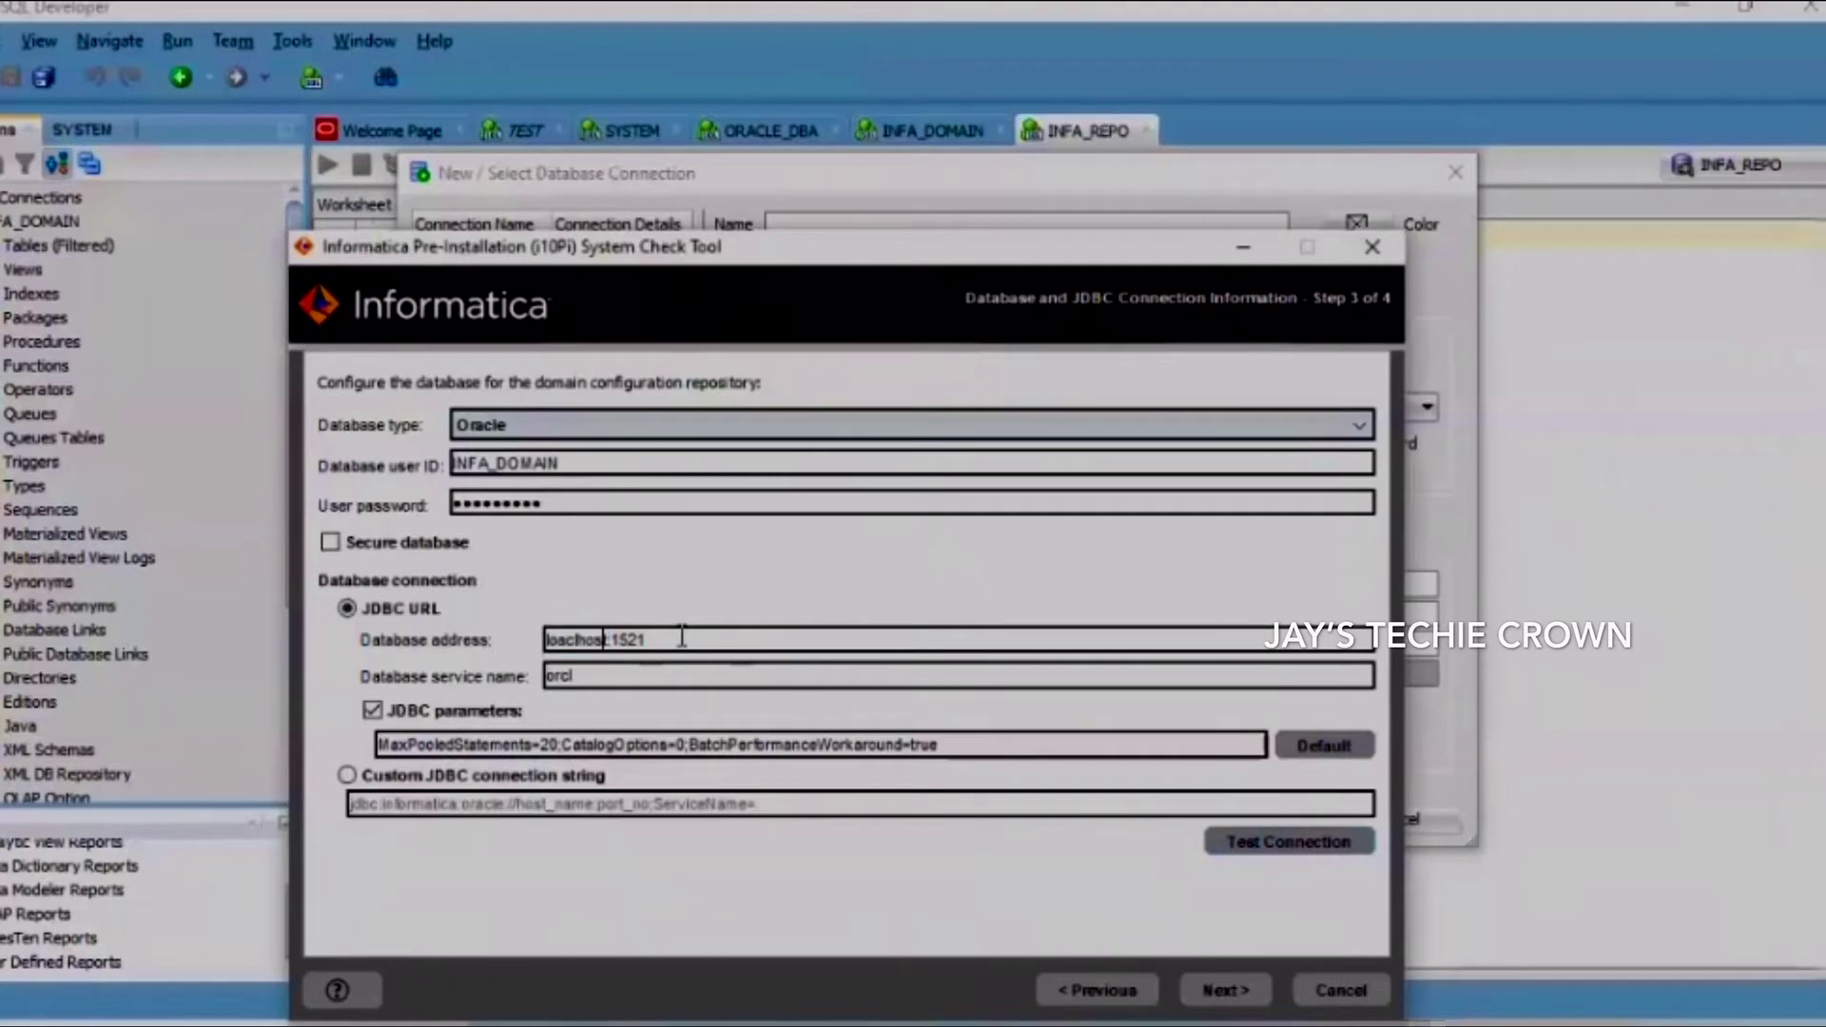
pyautogui.press('Left')
pyautogui.press('BackSpace')
pyautogui.write('a')
# Check the saved INFA_DOMAIN connection in SQL Developer: localhost, port 1521, service orcl
pyautogui.hotkey('alt', 'Tab')
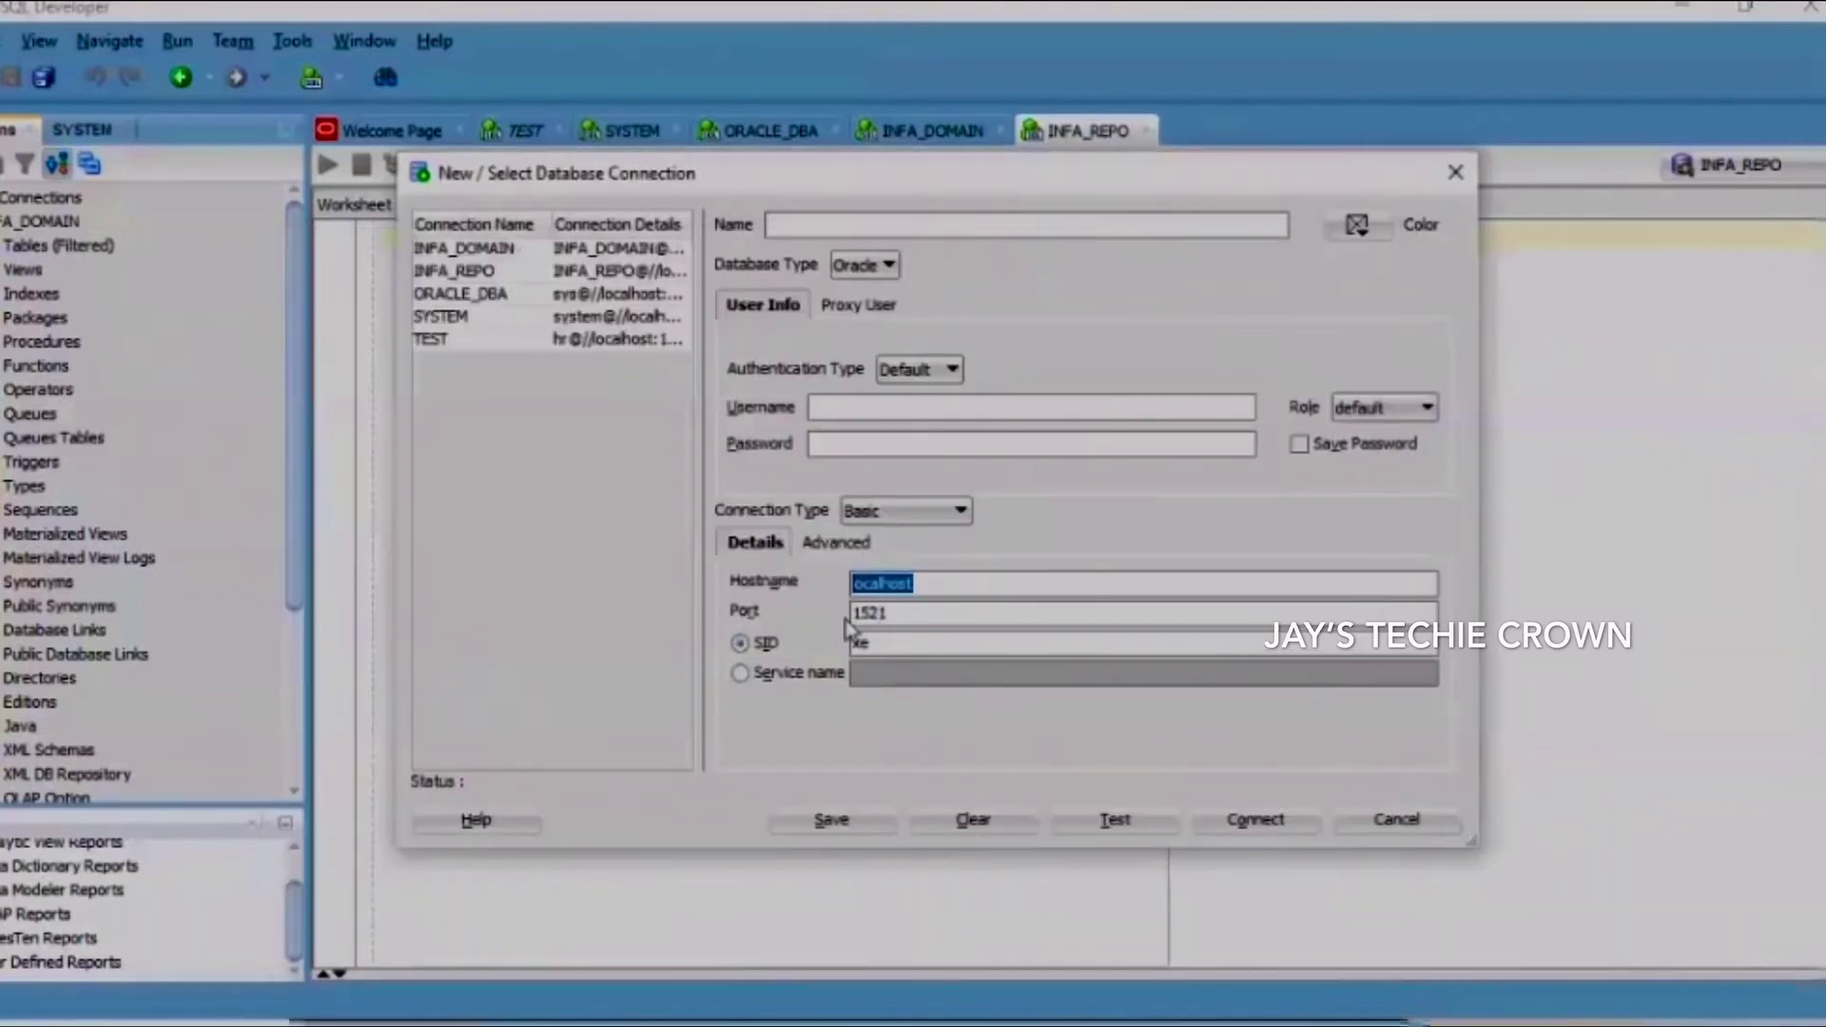
pyautogui.click(514, 249)
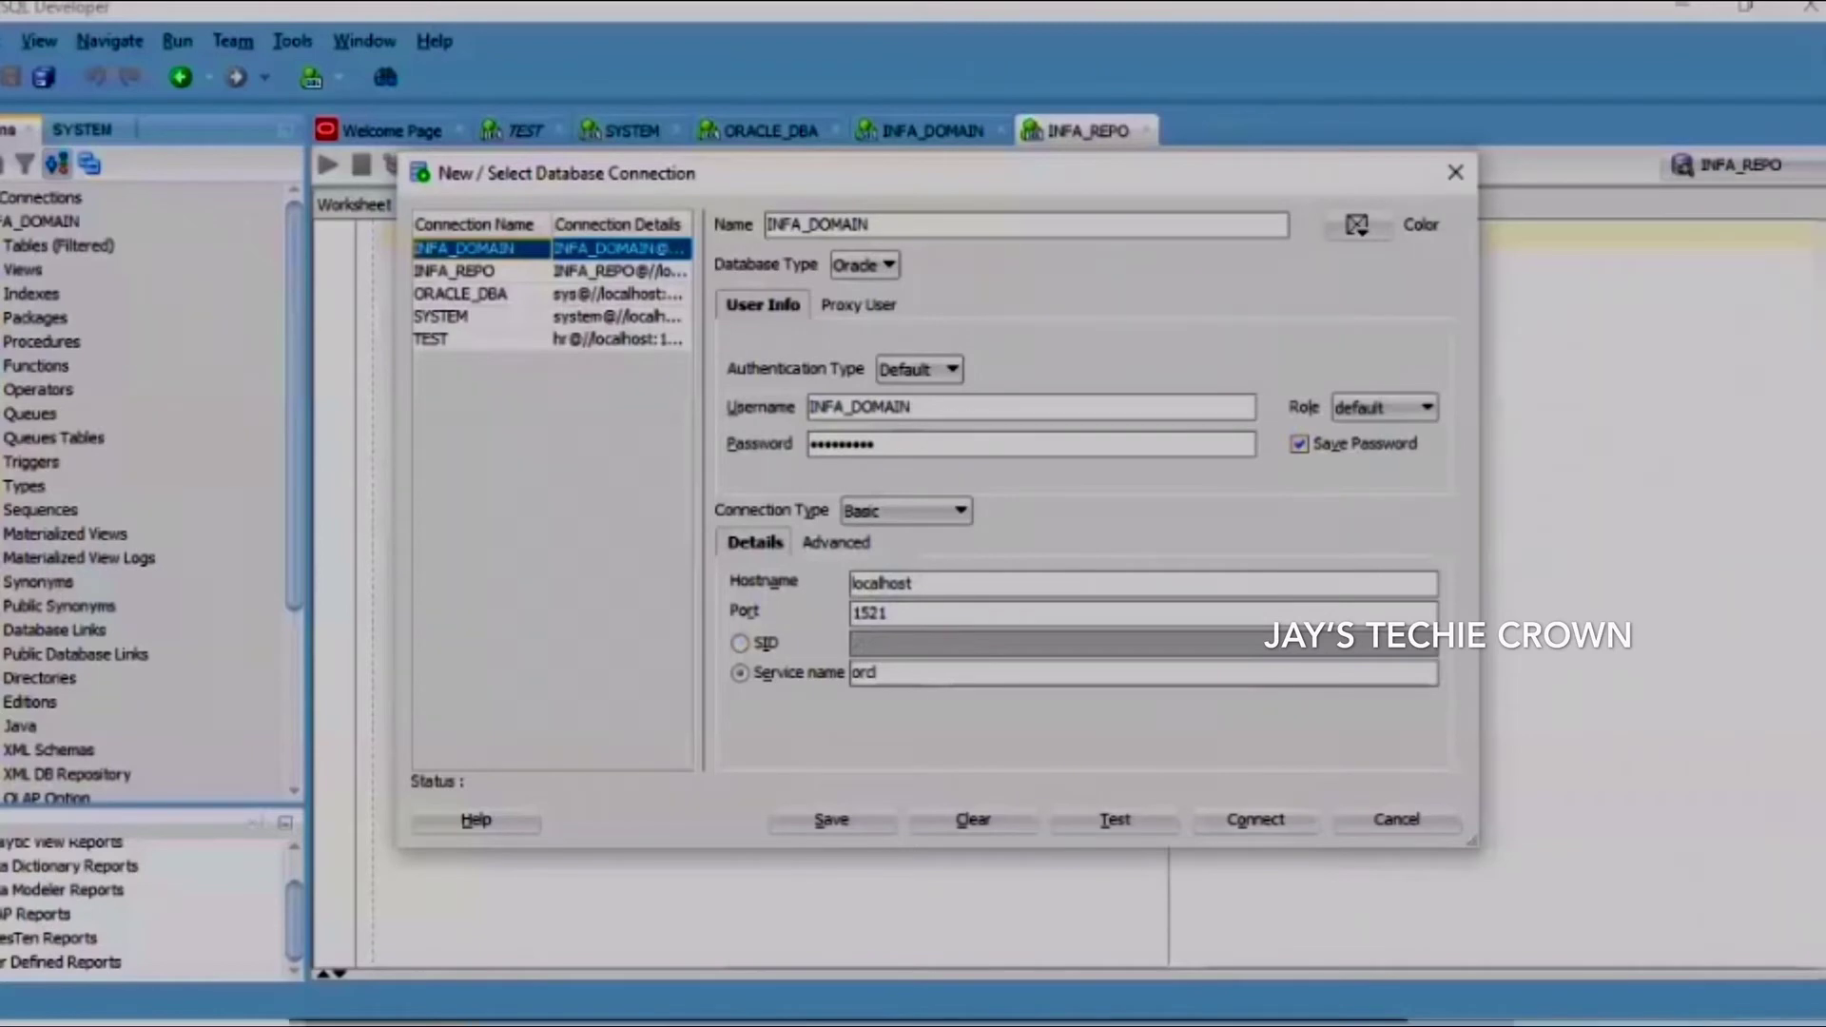
pyautogui.hotkey('alt', 'Tab')
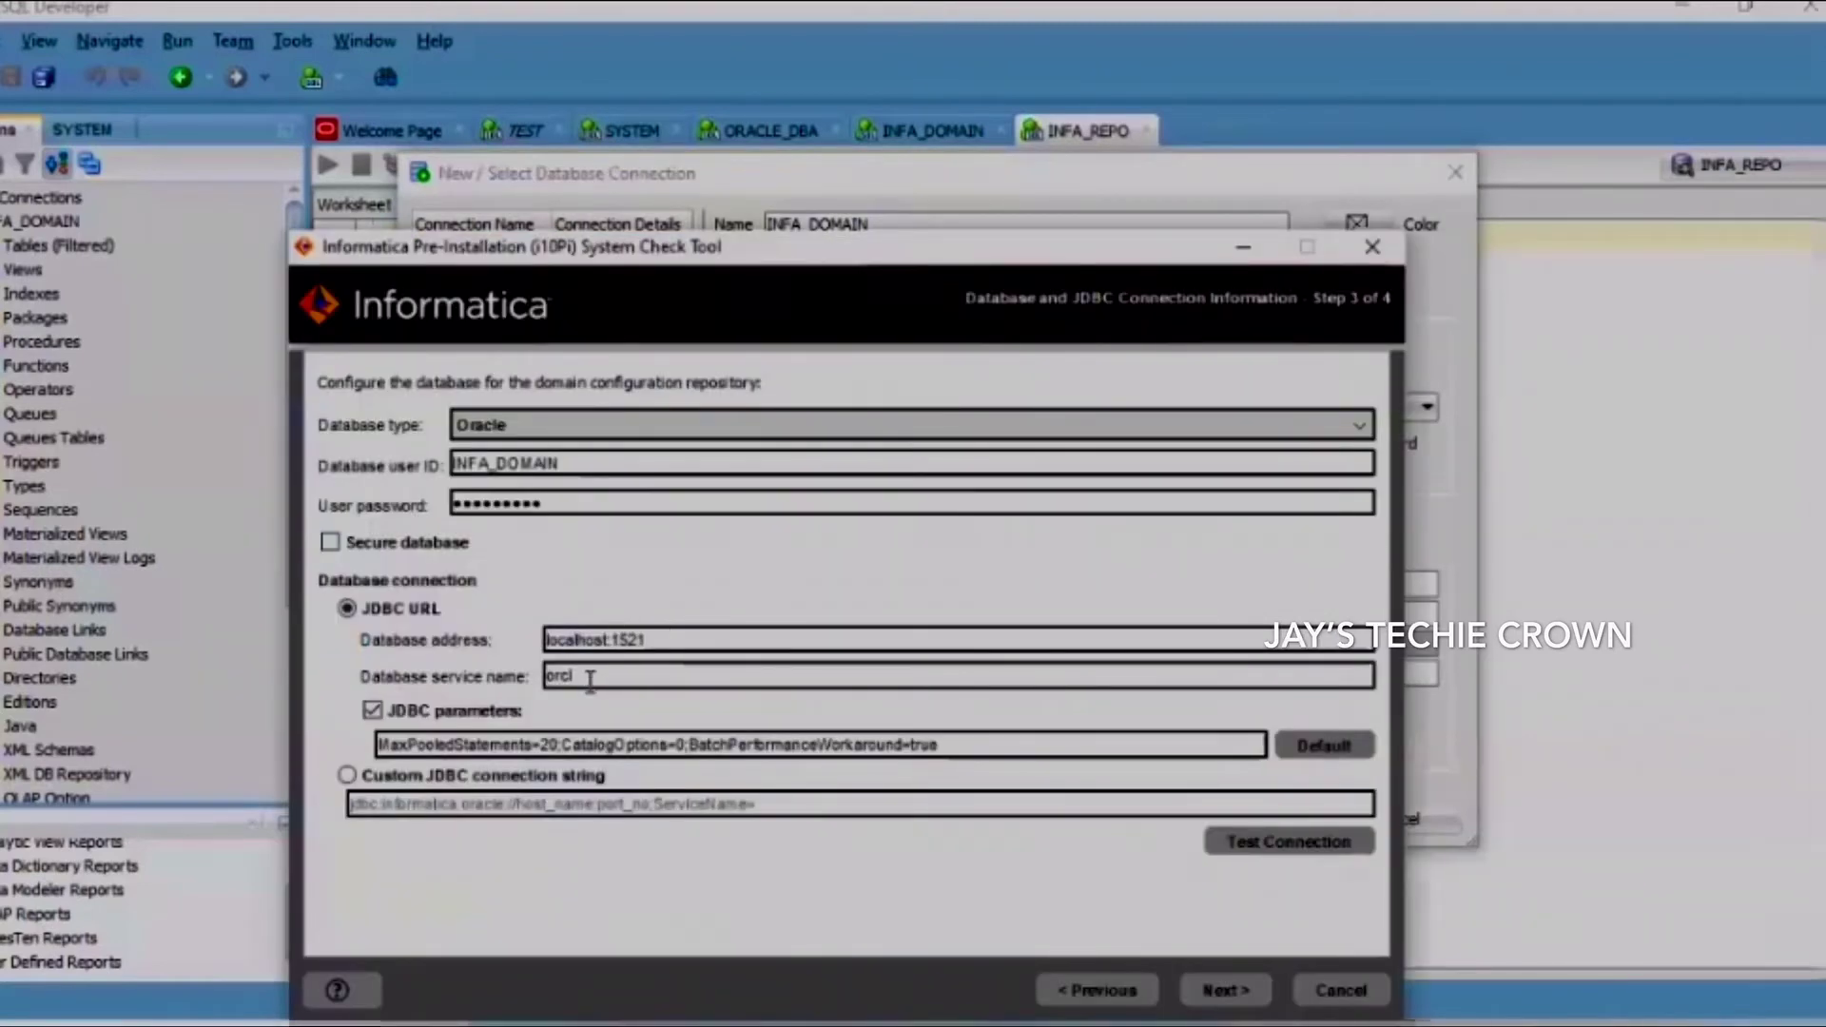
# Retest the connection successfully and review the summary flagging OPEN_CURSORS 300 below 4000
pyautogui.click(1305, 851)
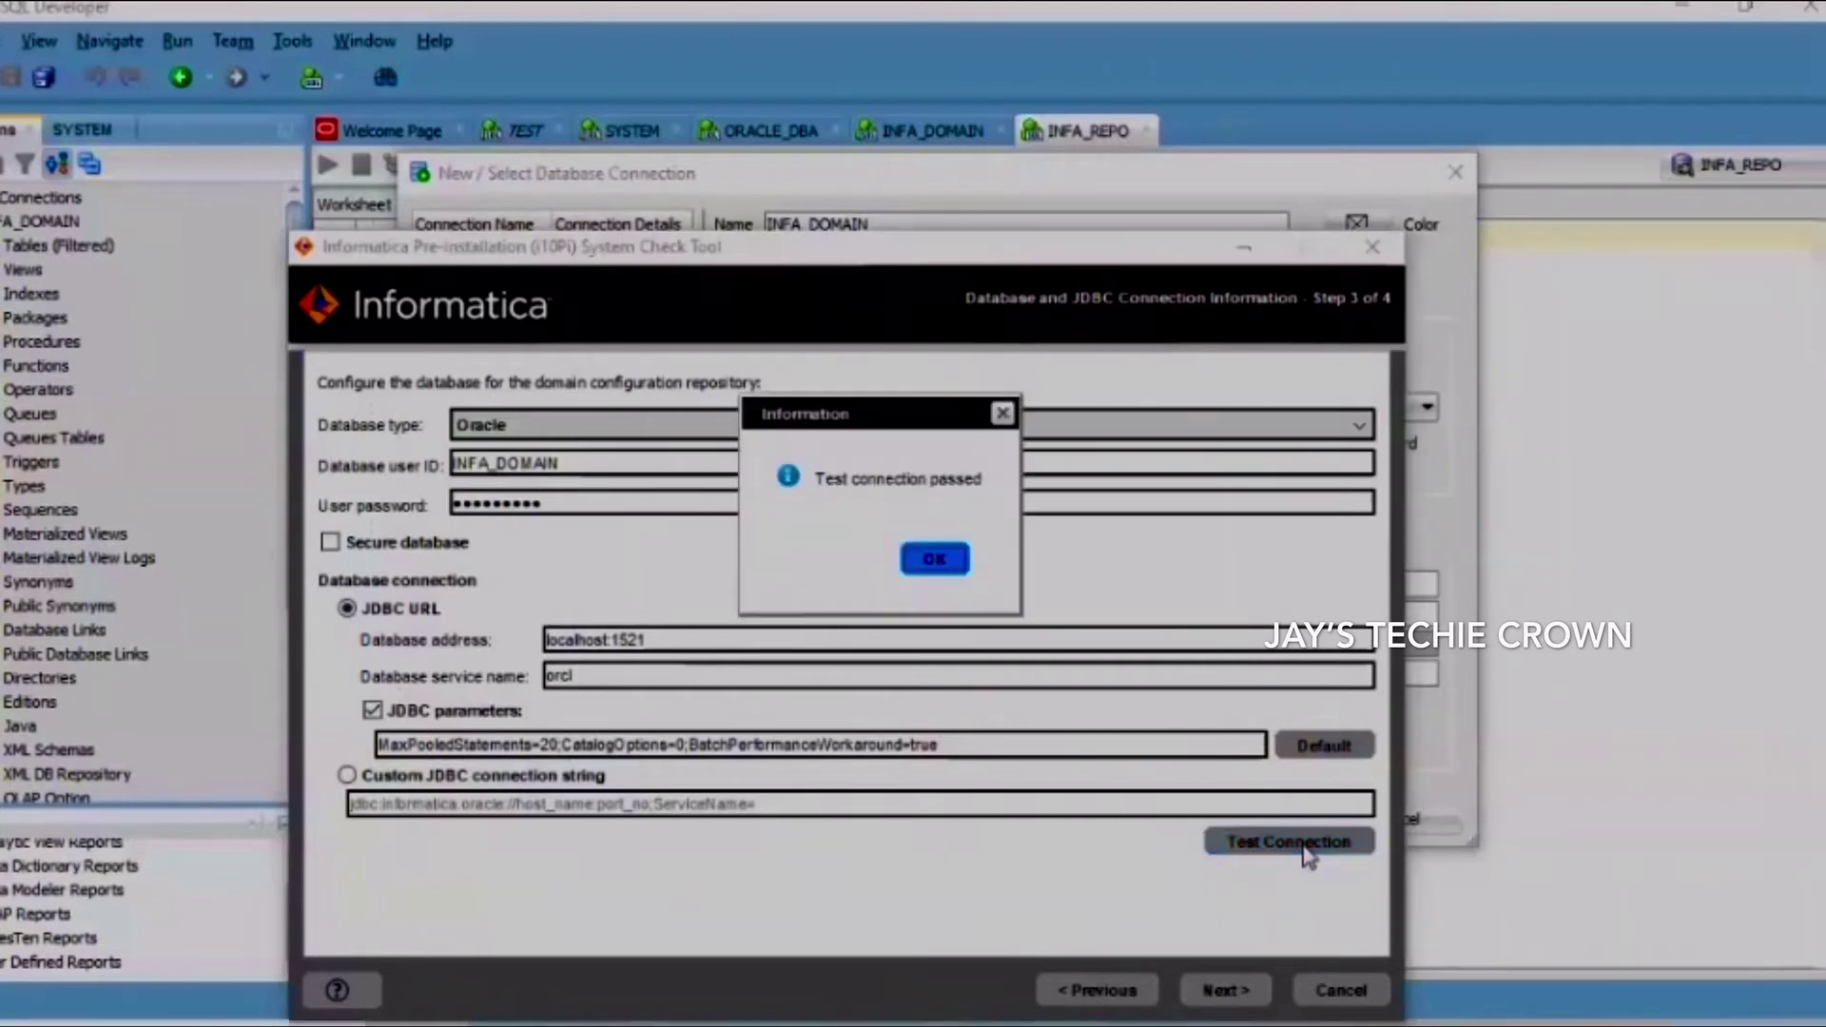
pyautogui.click(935, 560)
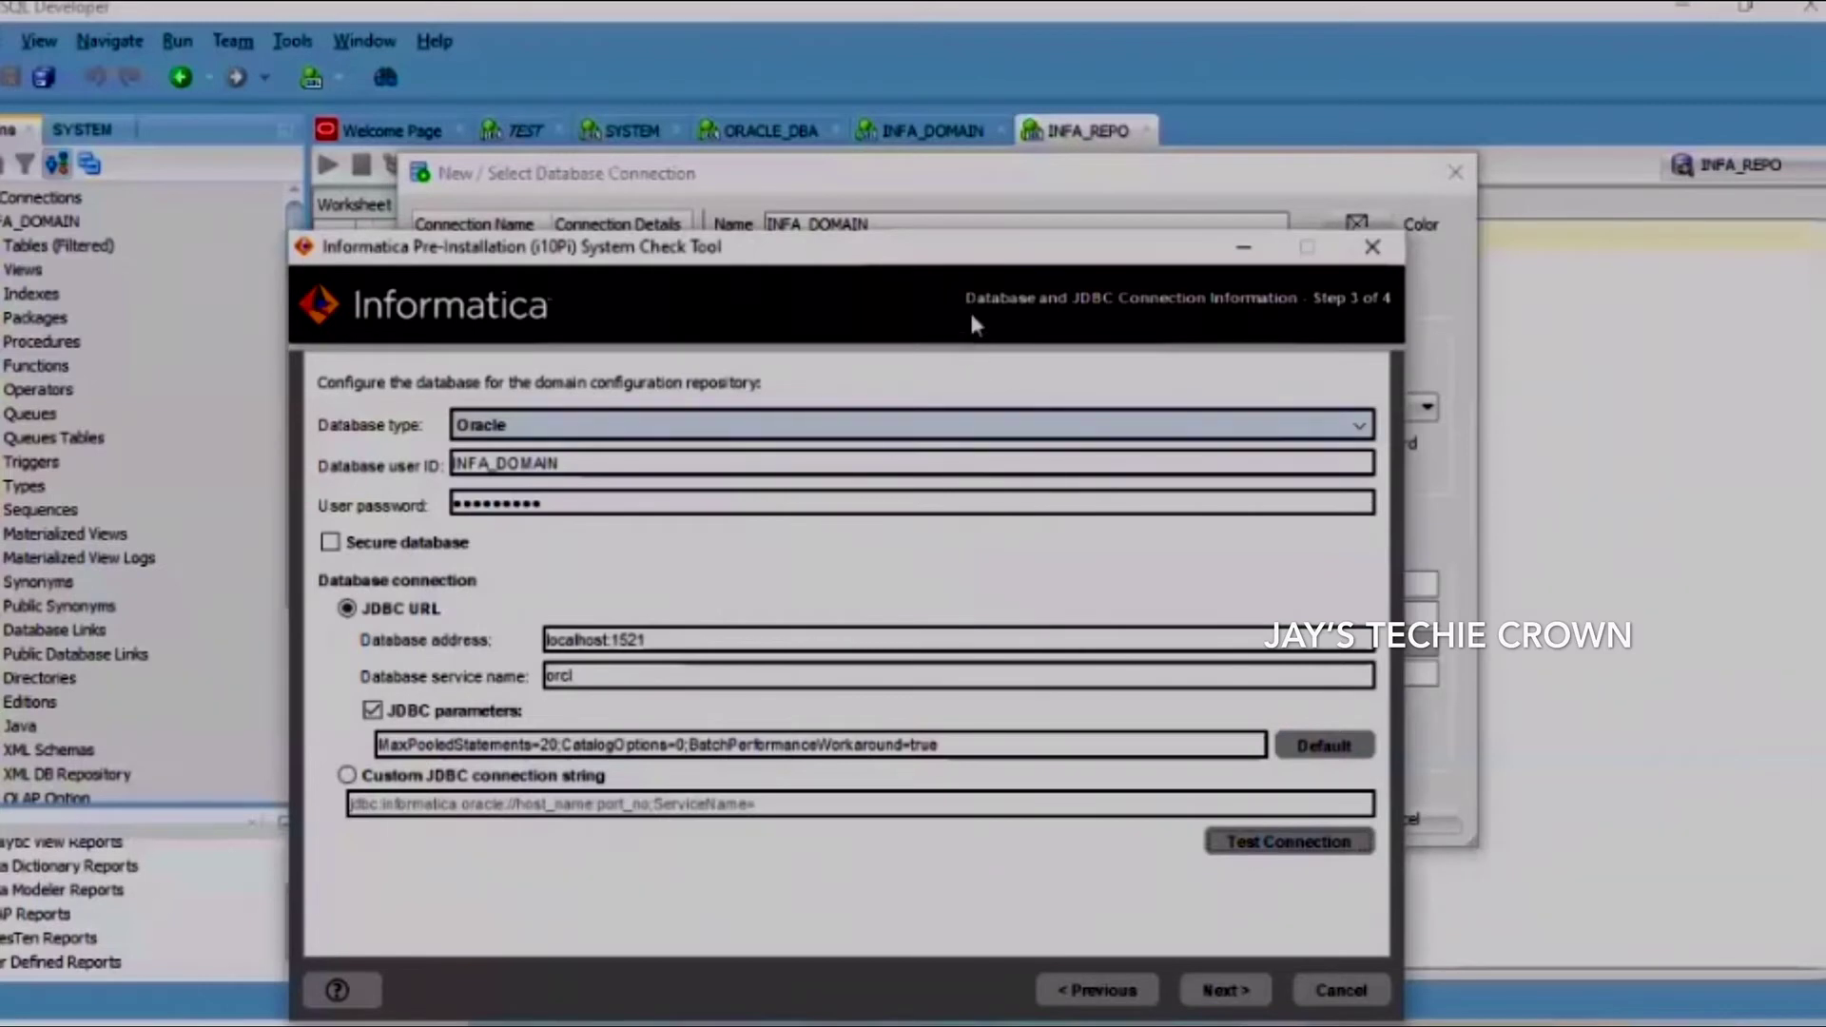
pyautogui.click(1227, 990)
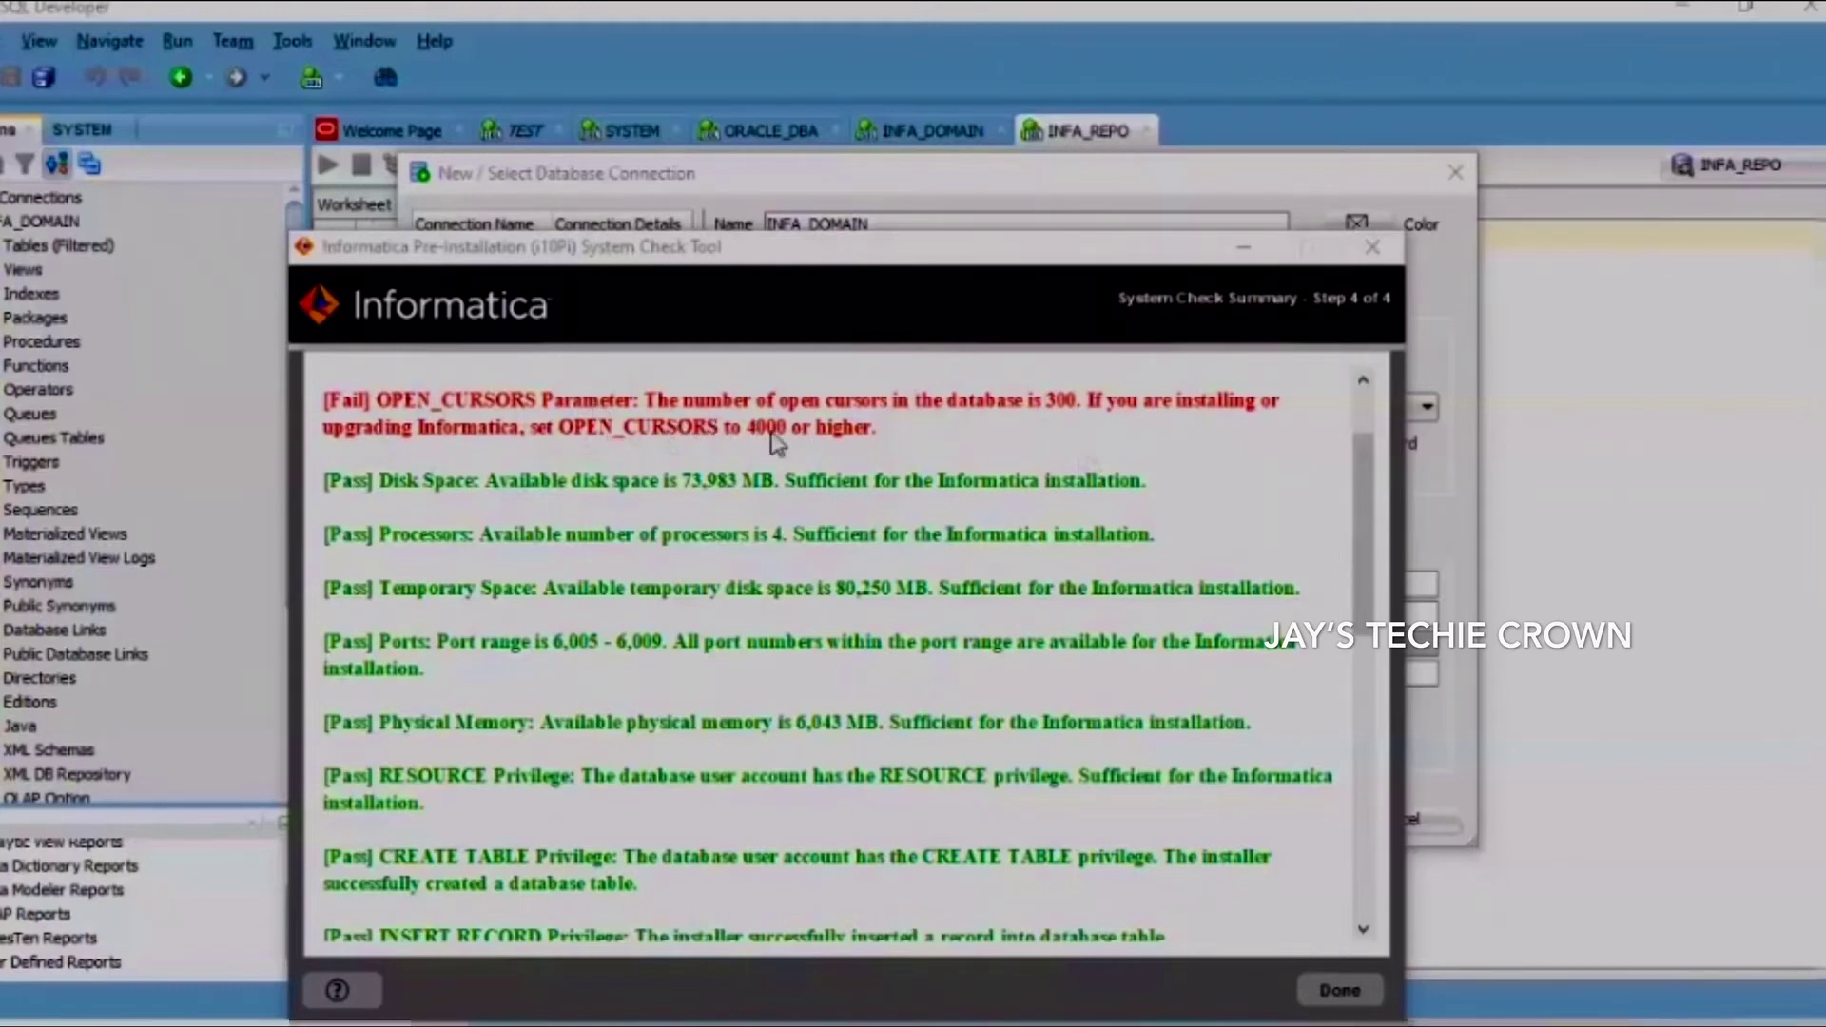
pyautogui.moveTo(1374, 521); pyautogui.dragTo(1389, 828)
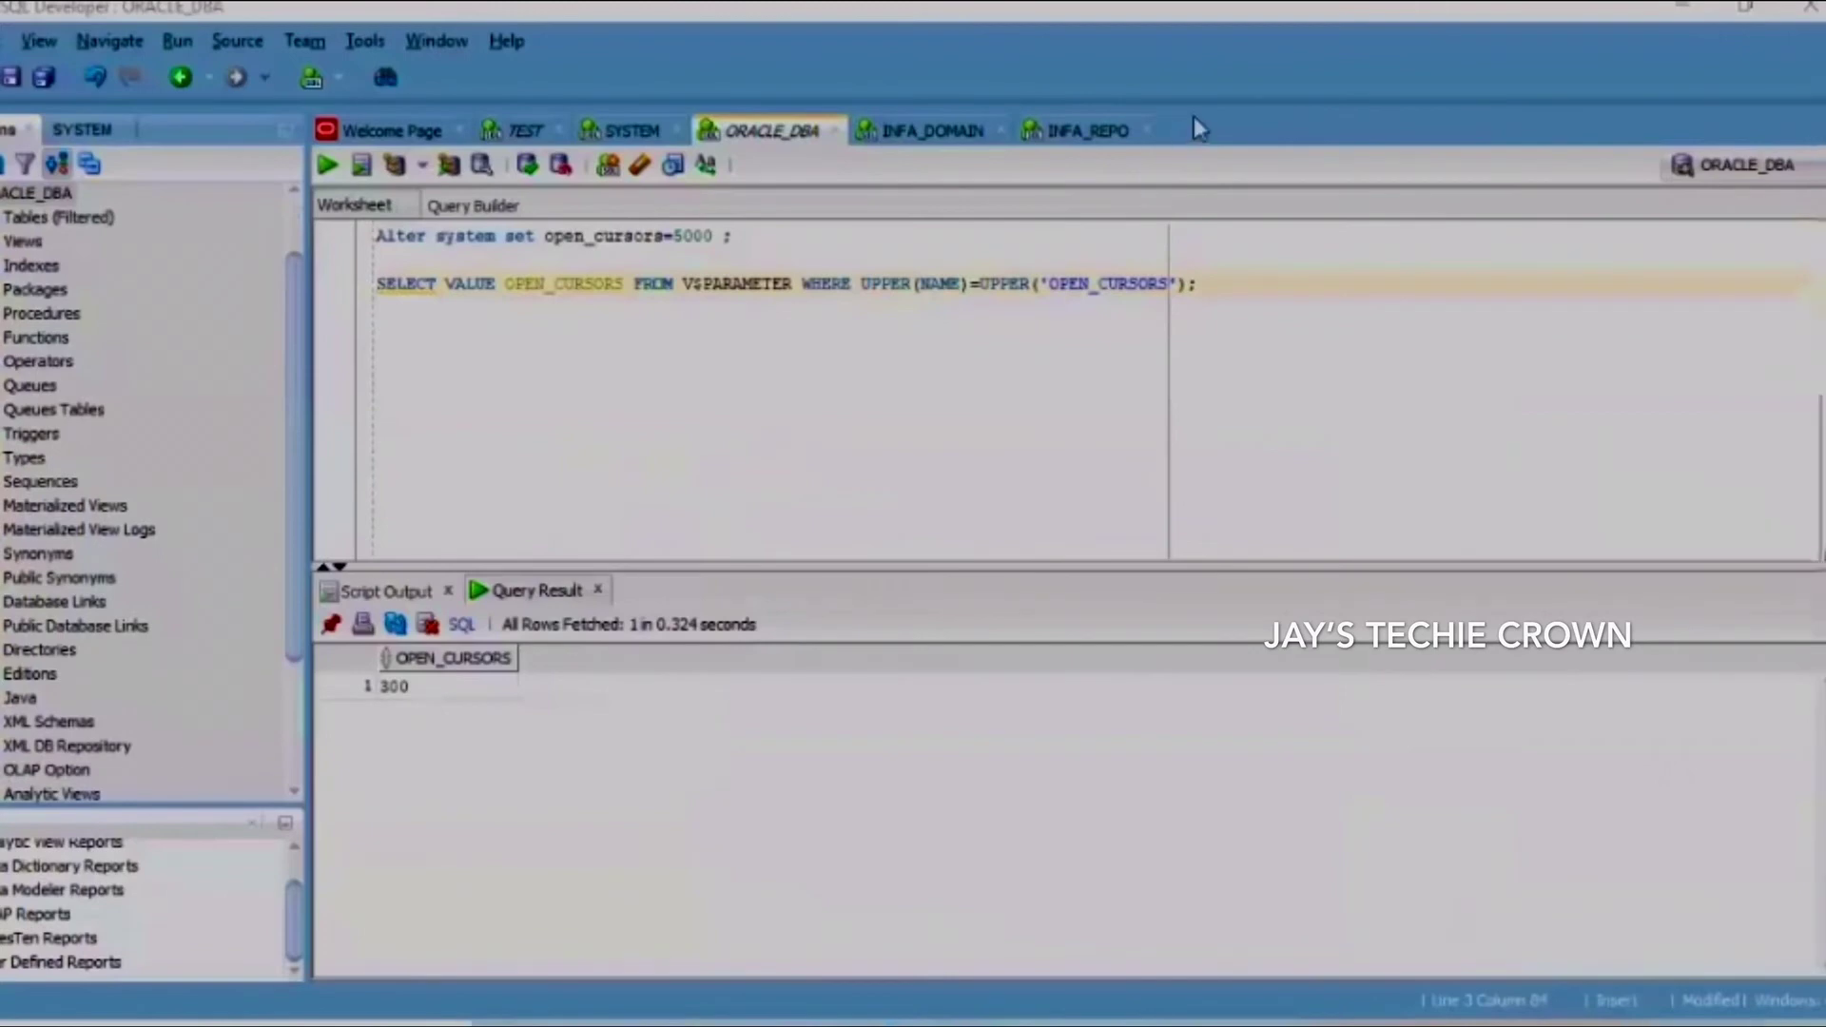
# Run the V$PARAMETER query confirming open_cursors is 300, then select the ALTER SYSTEM statement
pyautogui.moveTo(1199, 284); pyautogui.dragTo(380, 277)
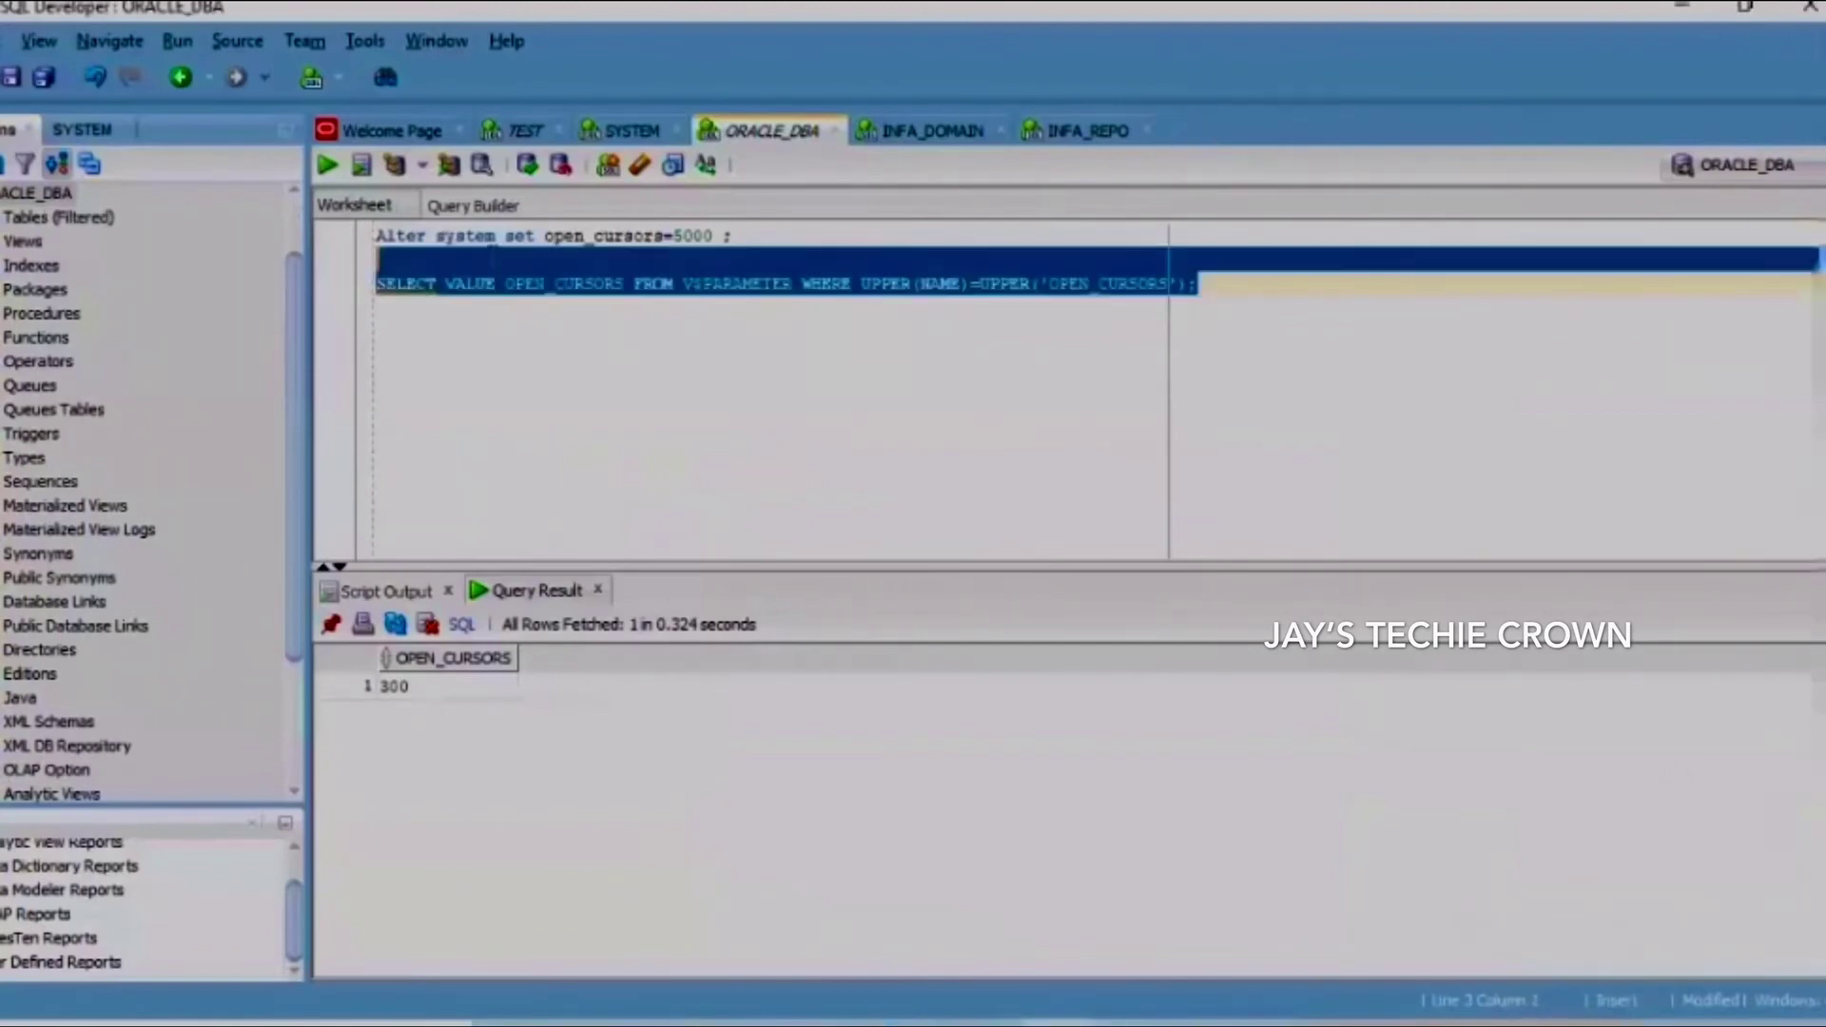
pyautogui.hotkey('ctrl', 'Return')
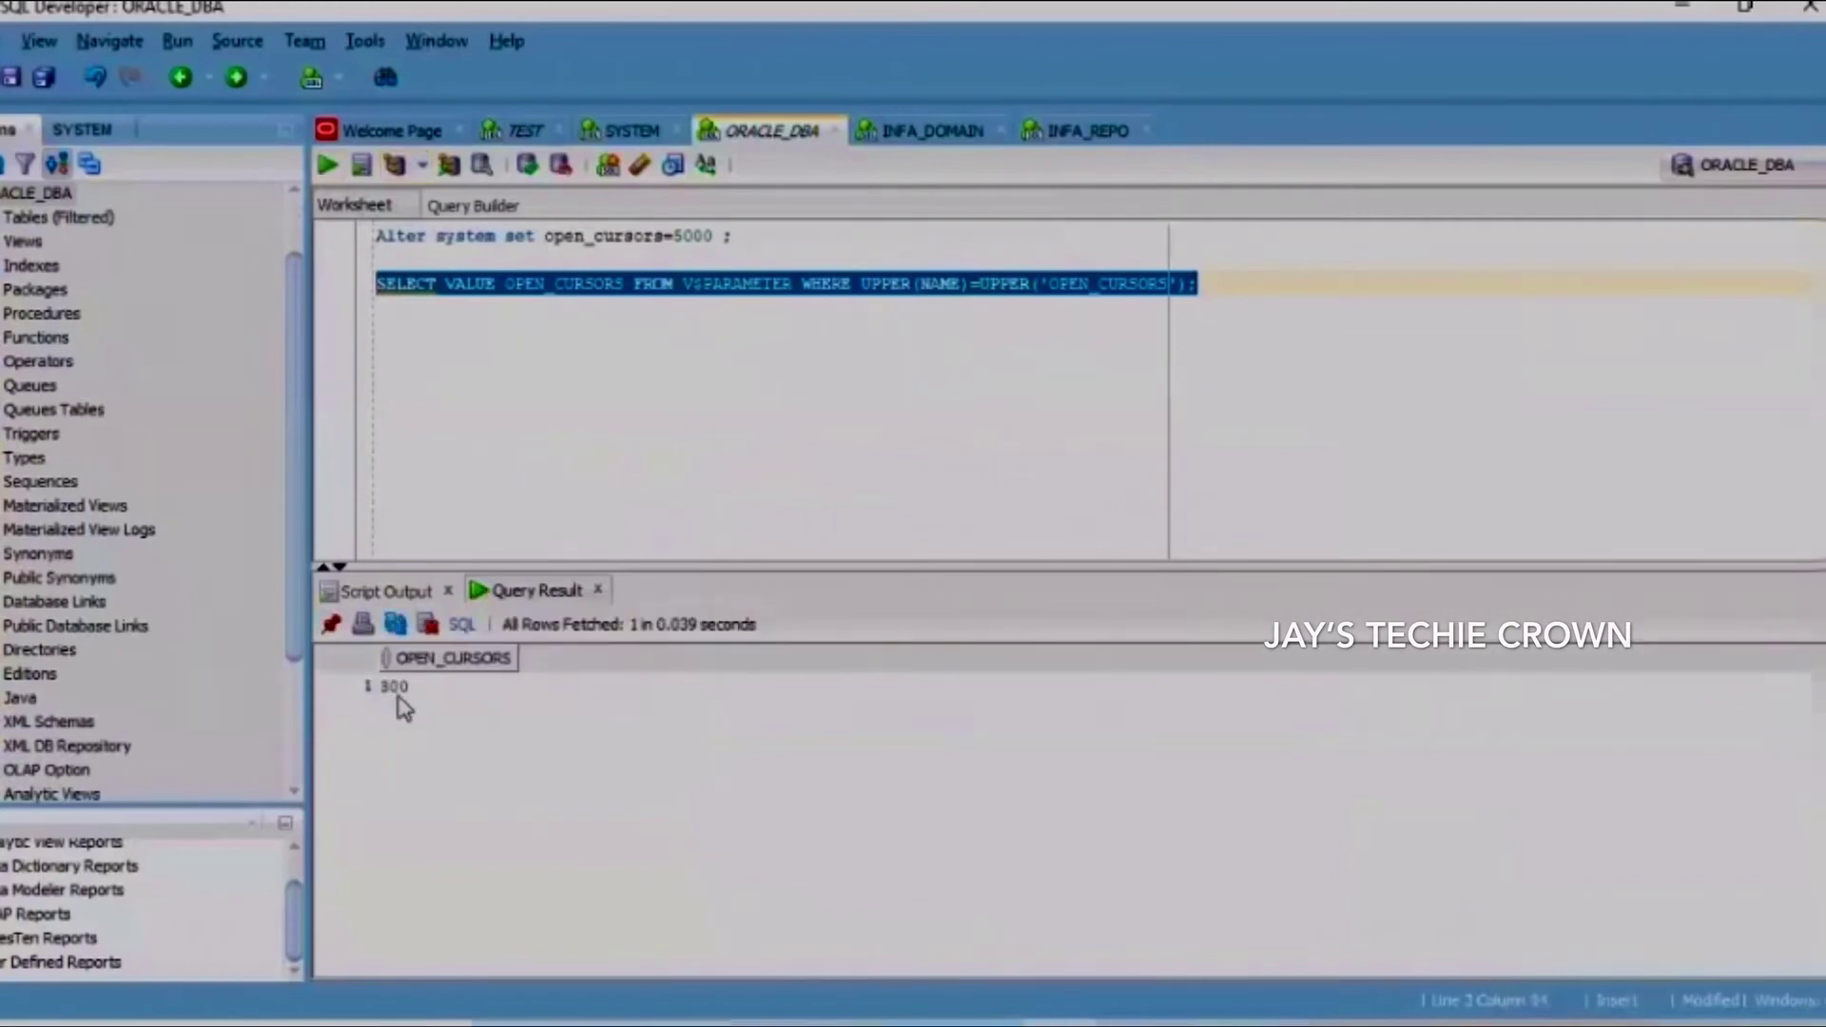
pyautogui.moveTo(732, 236); pyautogui.dragTo(378, 236)
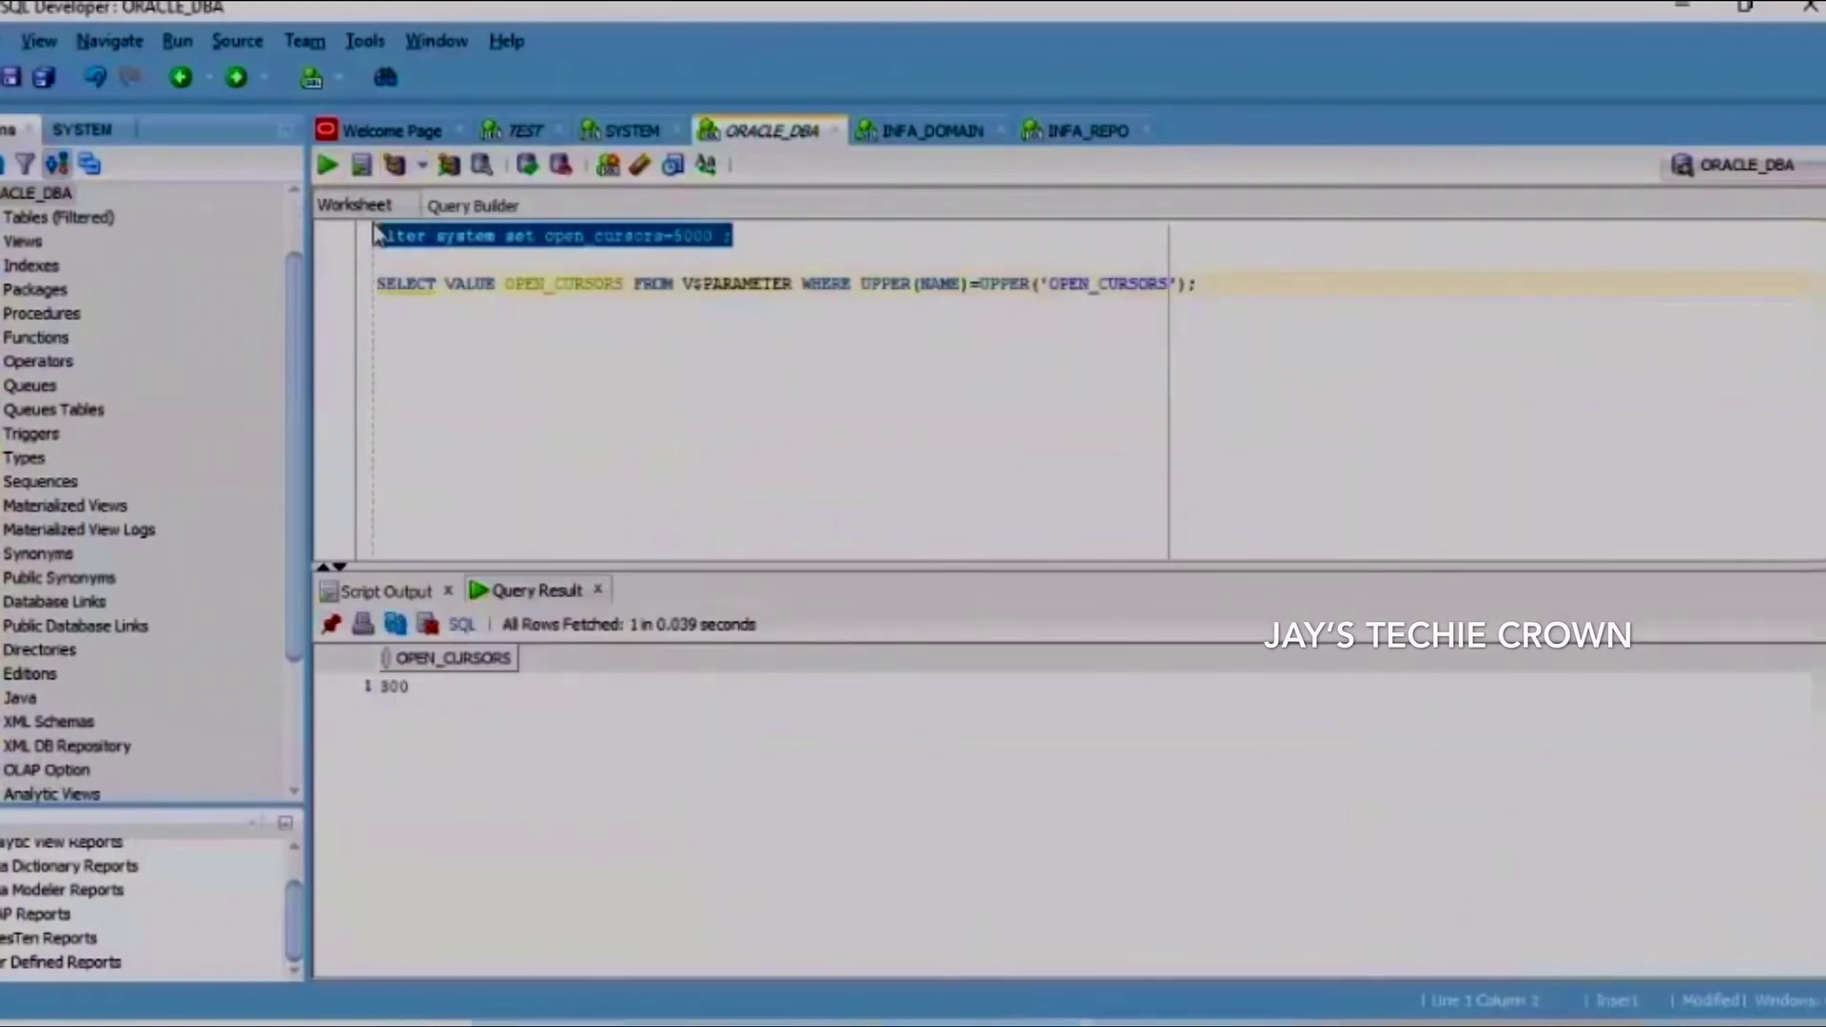
# Execute ALTER SYSTEM open_cursors=5000 and rerun the query to confirm it returns 5000
pyautogui.click(329, 167)
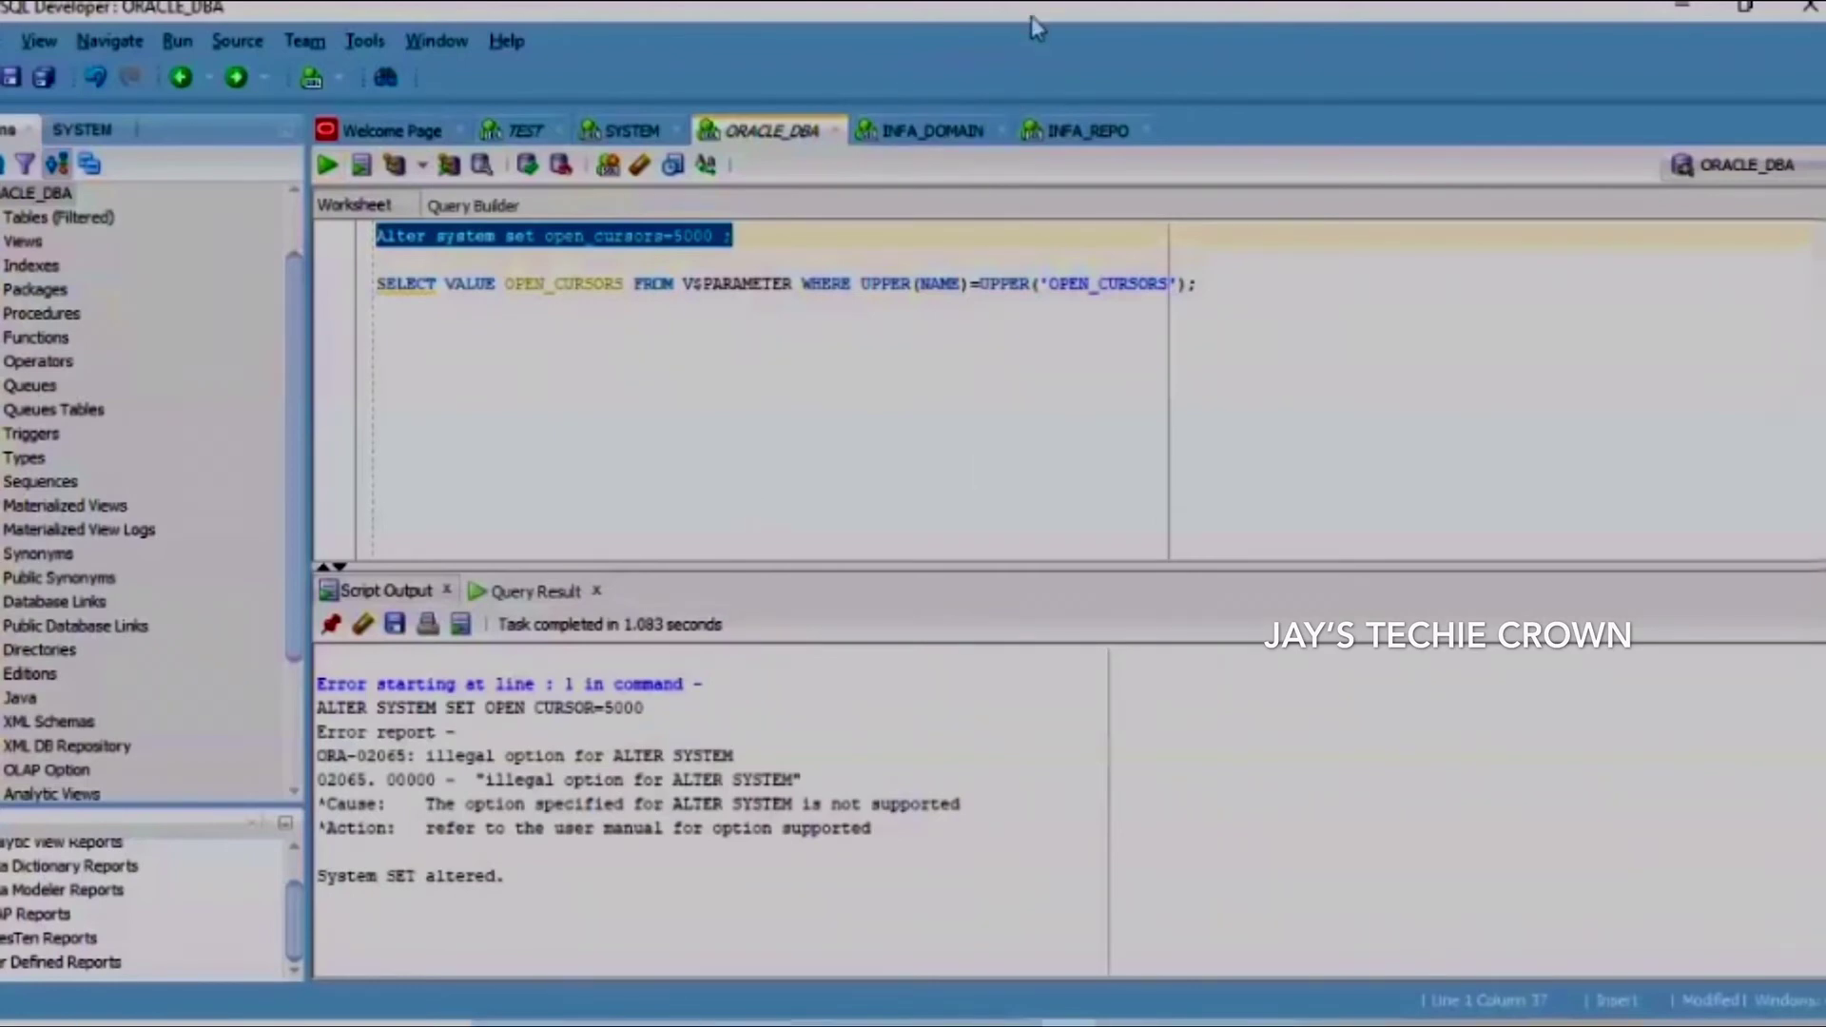
pyautogui.hotkey('ctrl', 'Return')
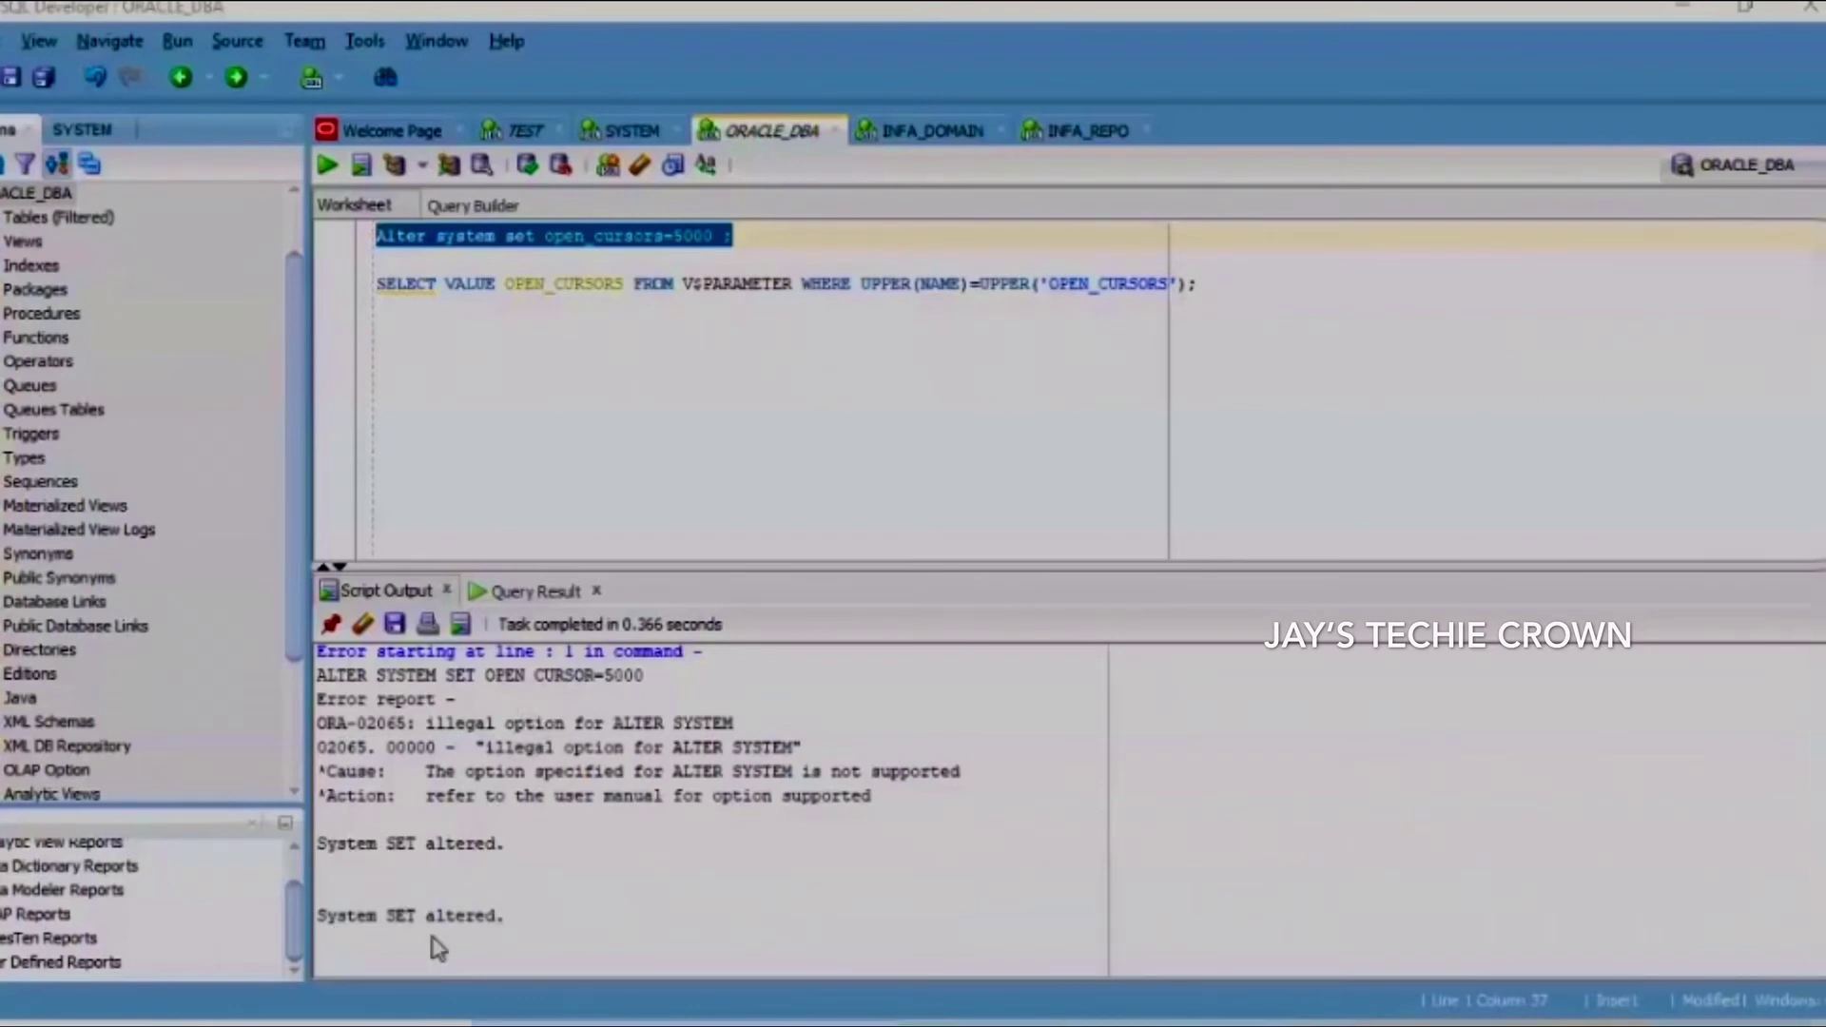
pyautogui.click(672, 429)
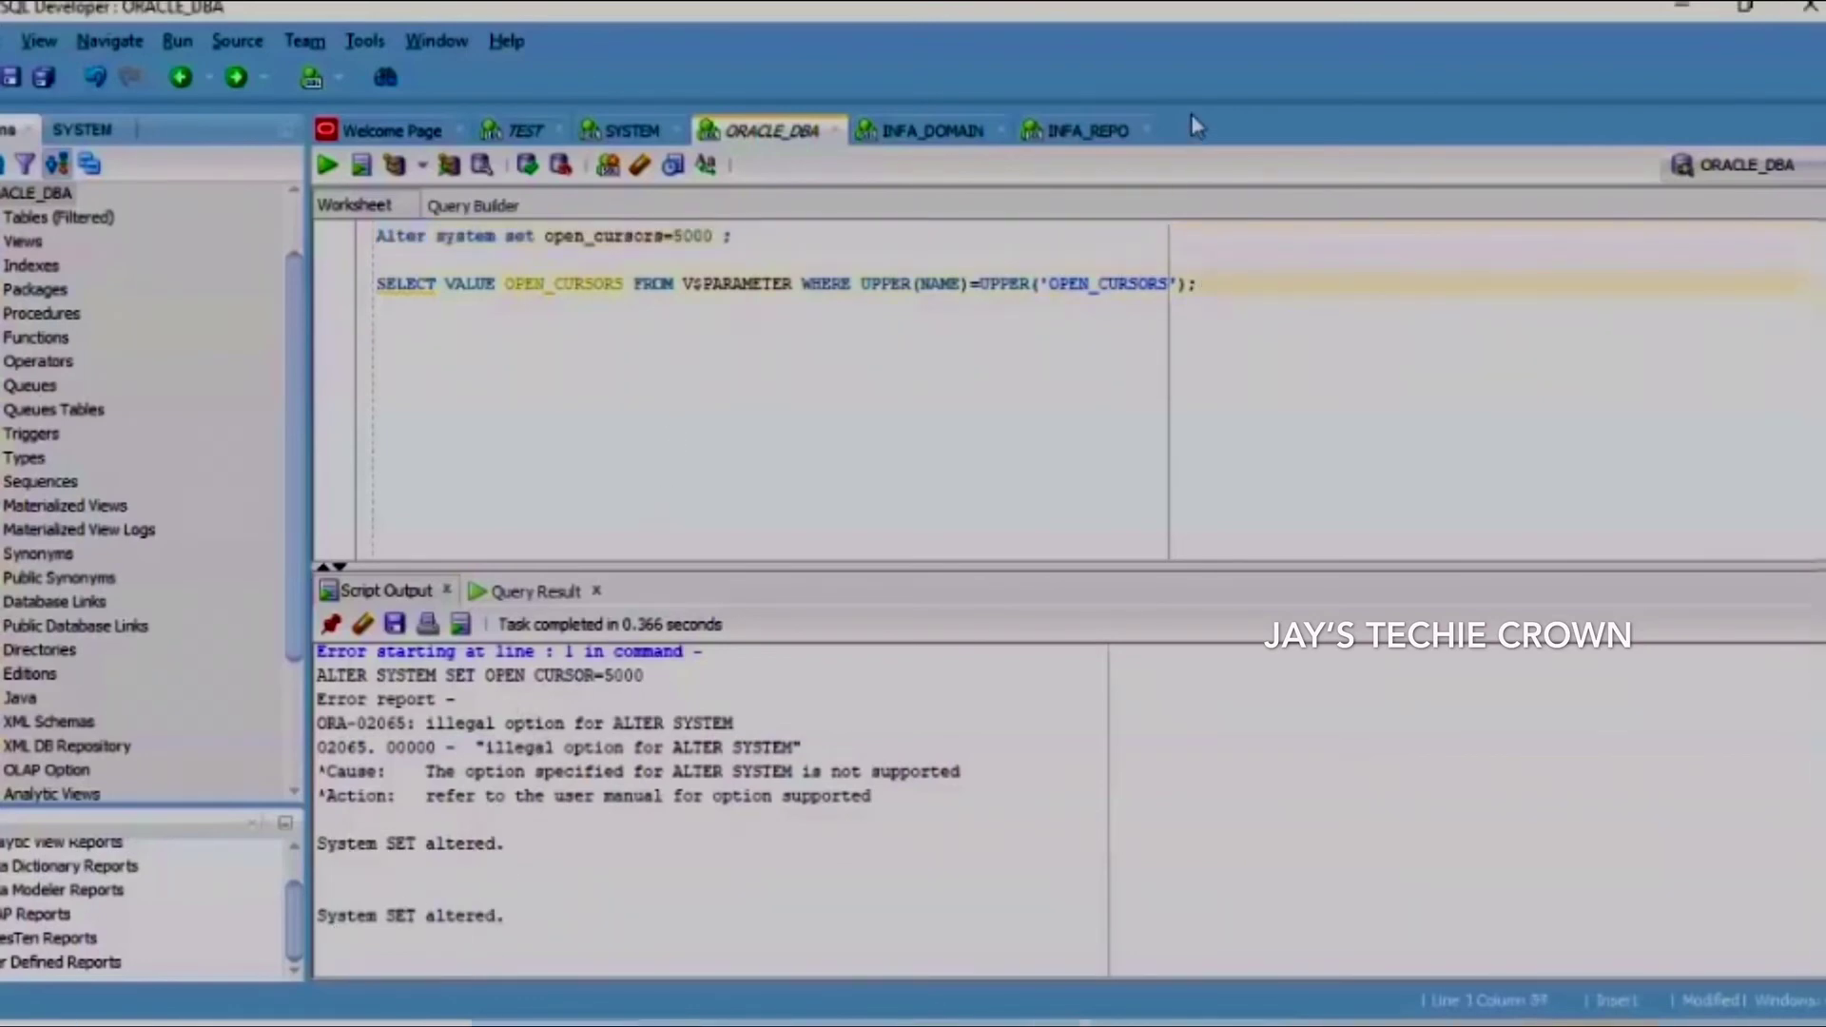
pyautogui.hotkey('shift', 'Up')
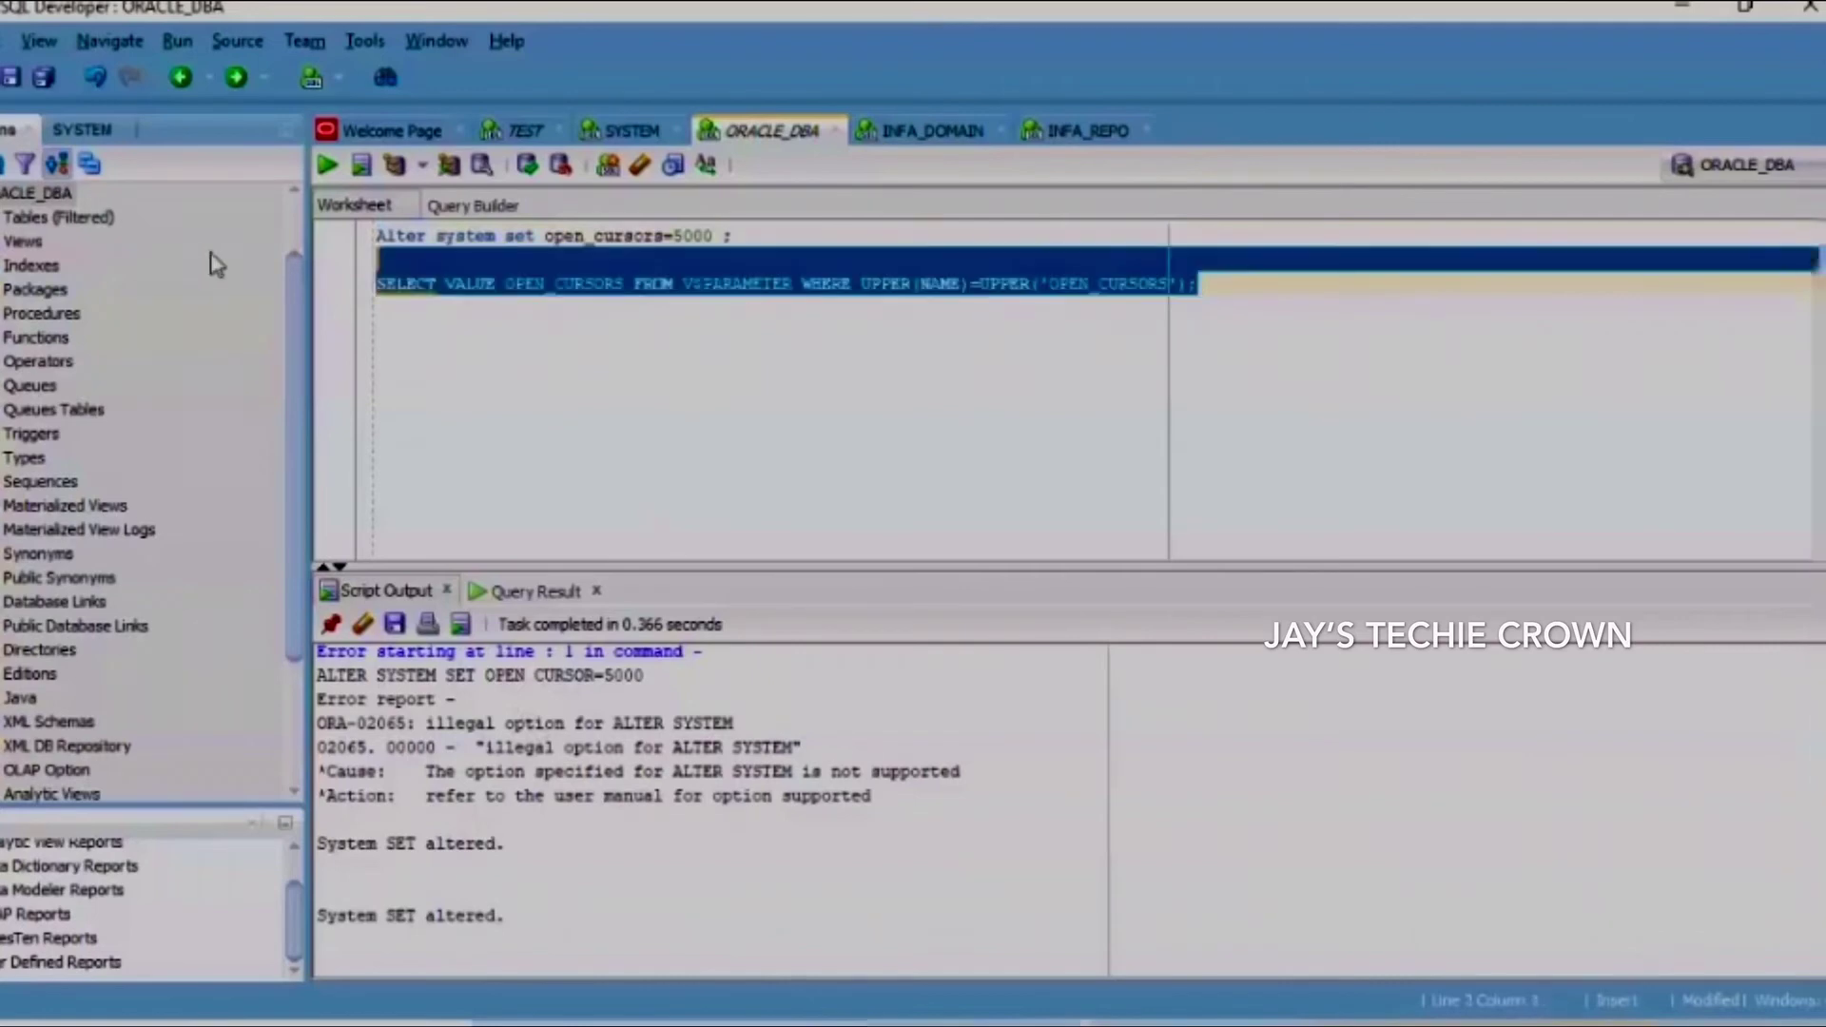
pyautogui.hotkey('ctrl', 'Return')
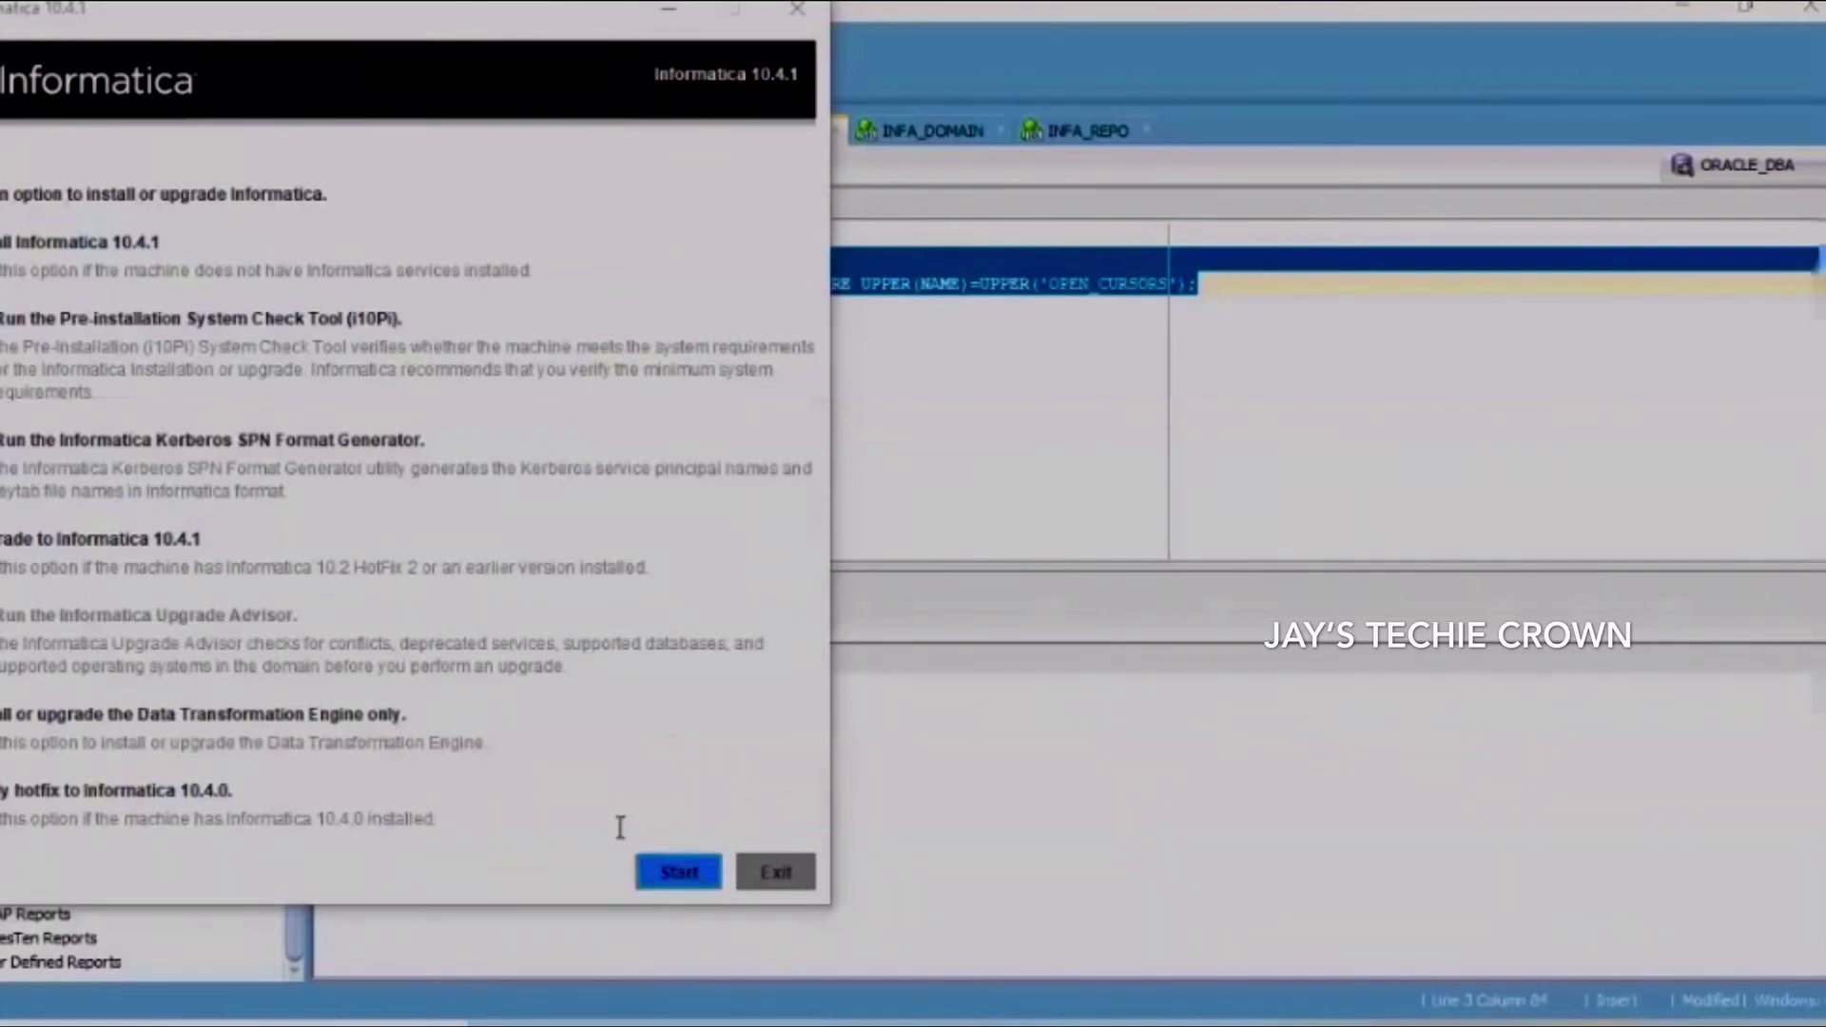
# Start the Informatica 10.4.1 installation wizard from the launcher
pyautogui.click(681, 872)
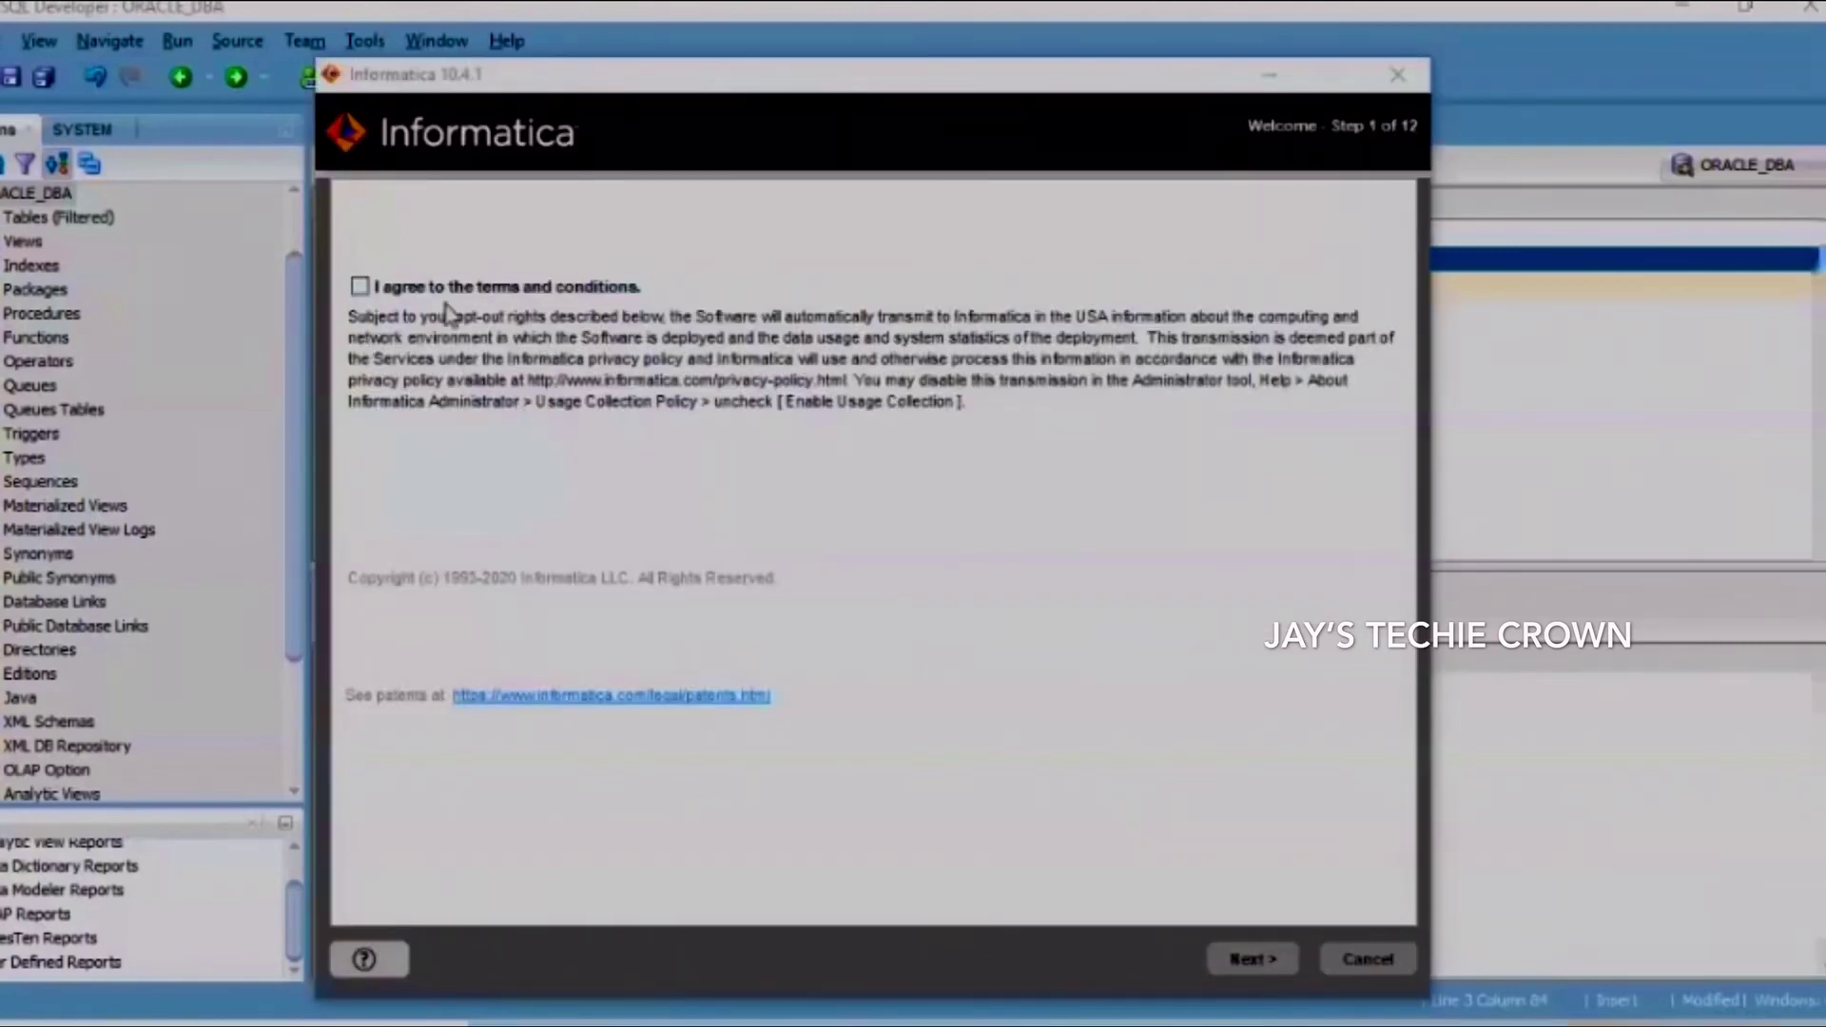
# Accept the terms and conditions and advance past Installation Prerequisites to License and Installation Directory
pyautogui.click(360, 286)
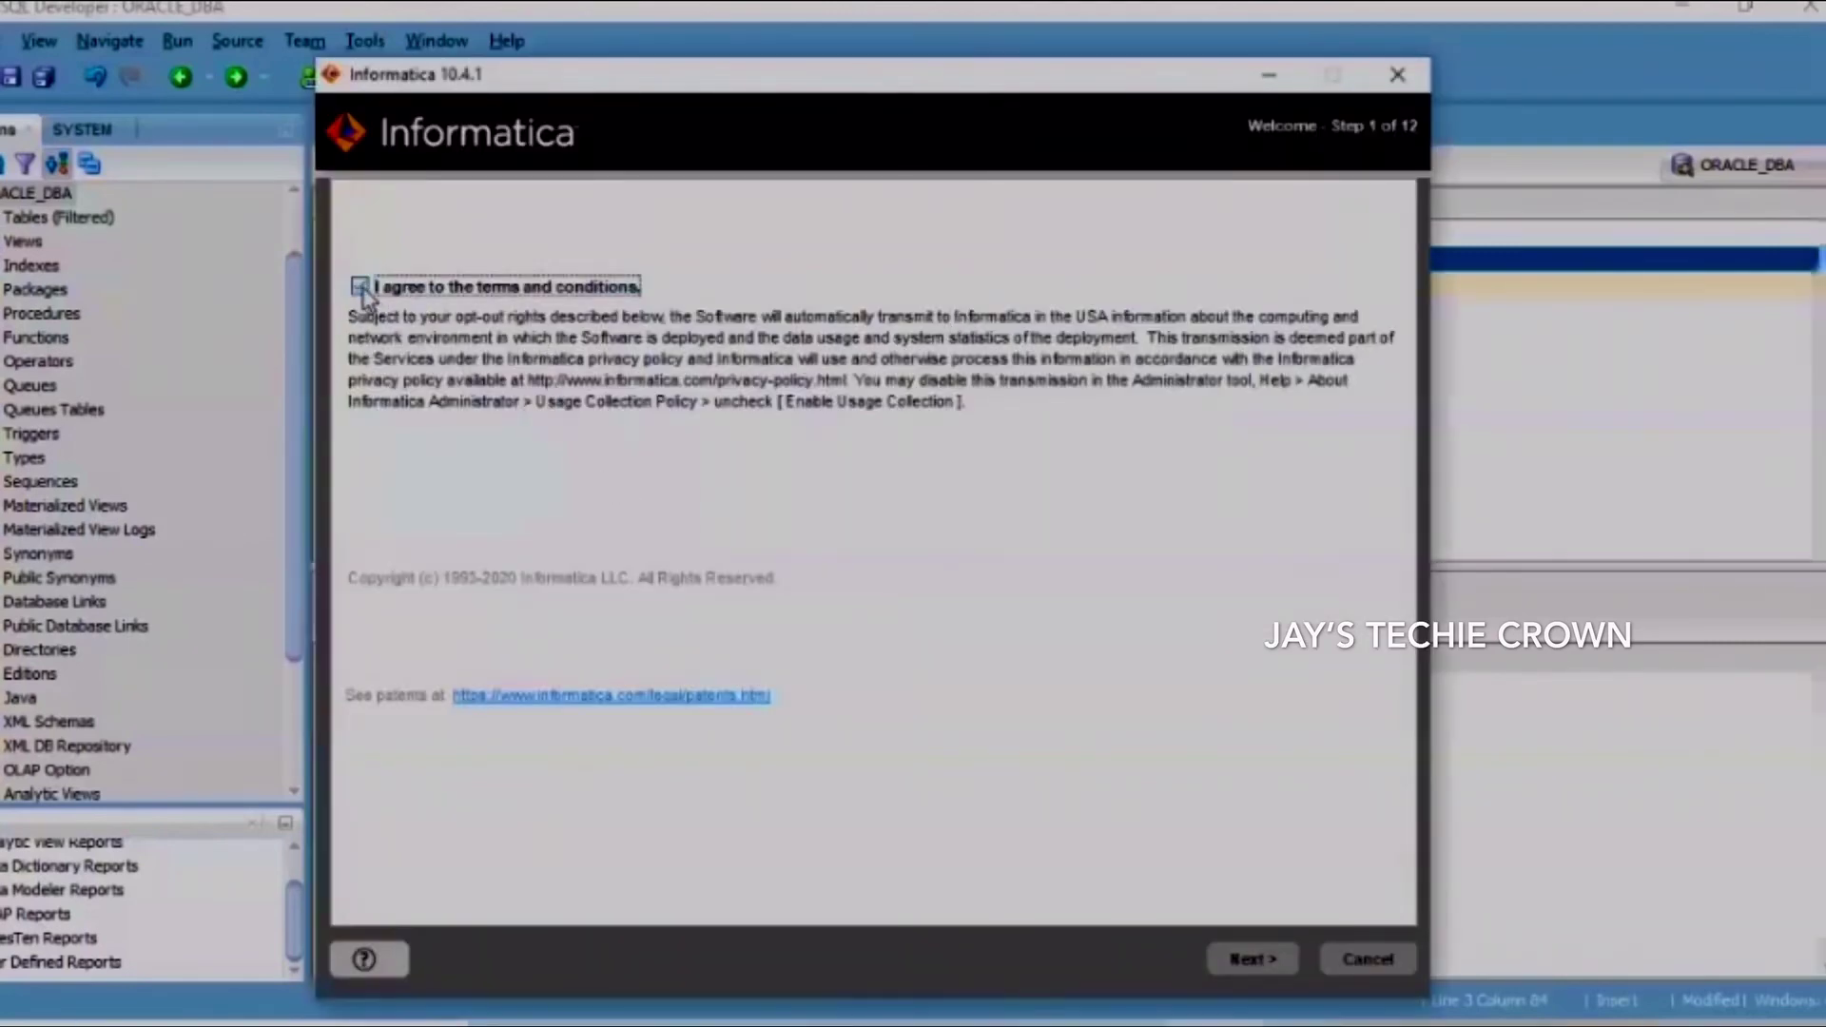
pyautogui.click(1270, 957)
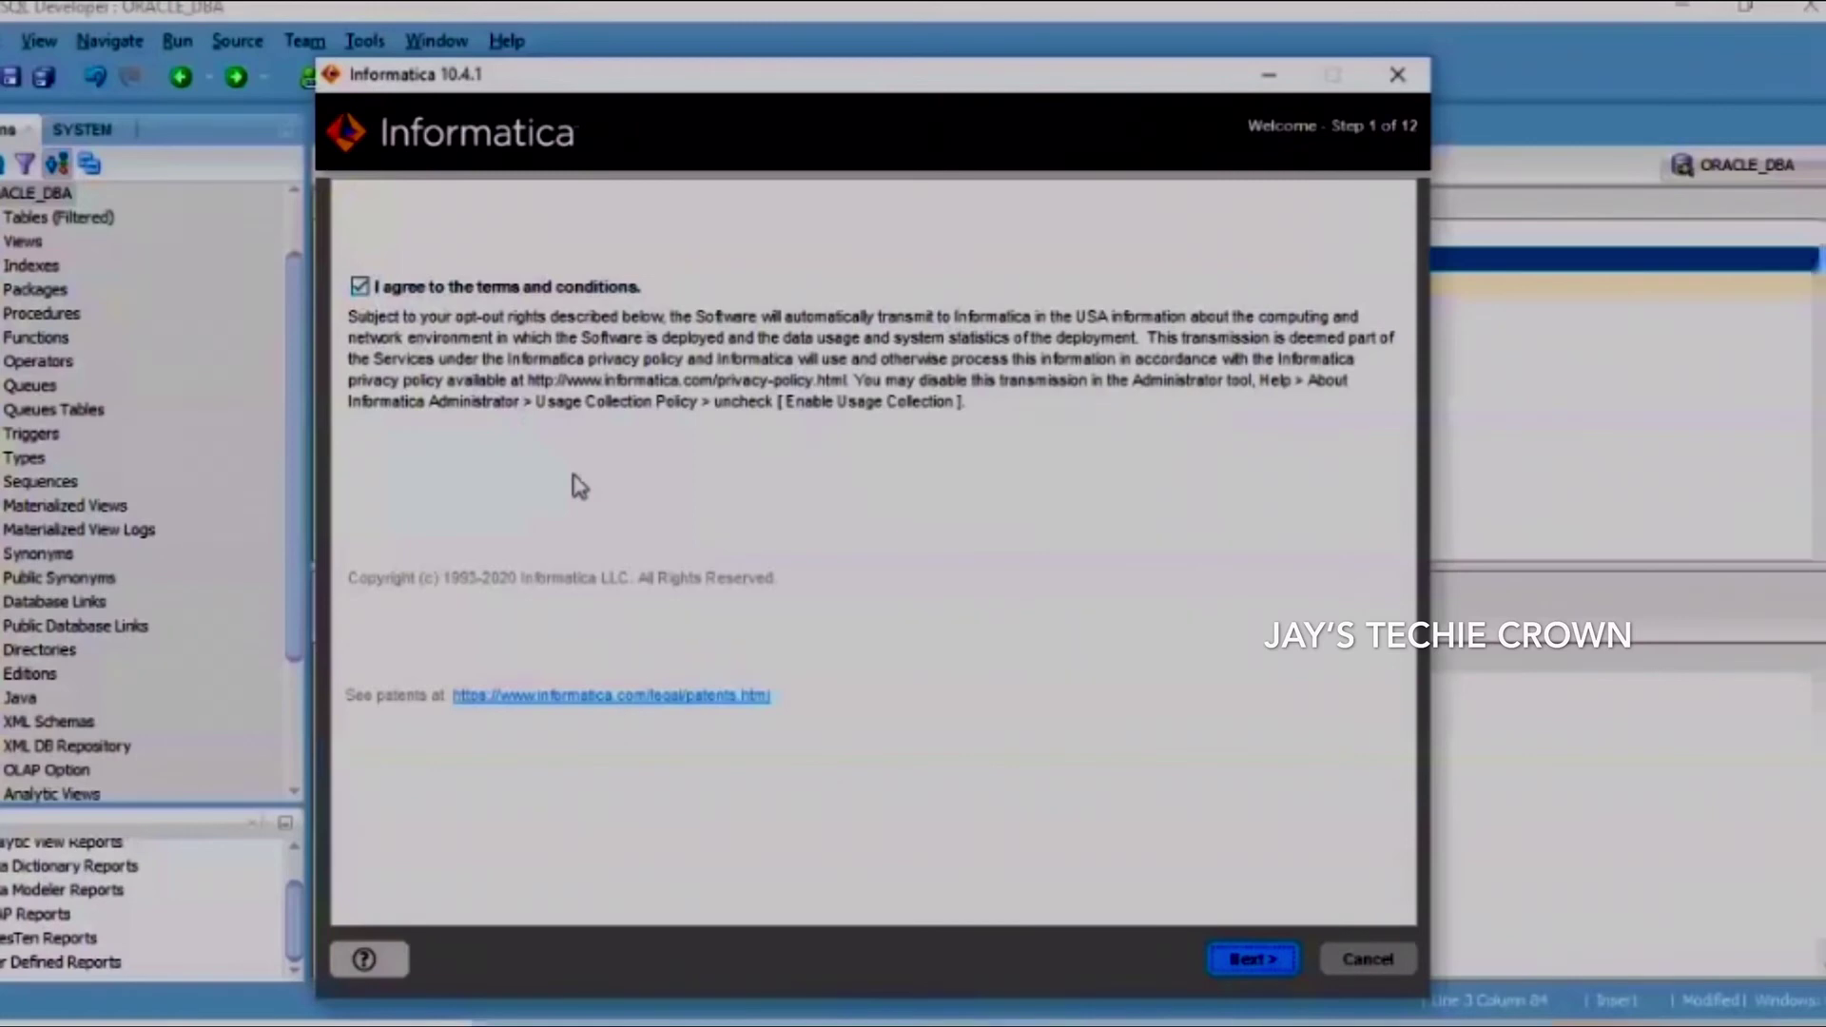
pyautogui.press('Return')
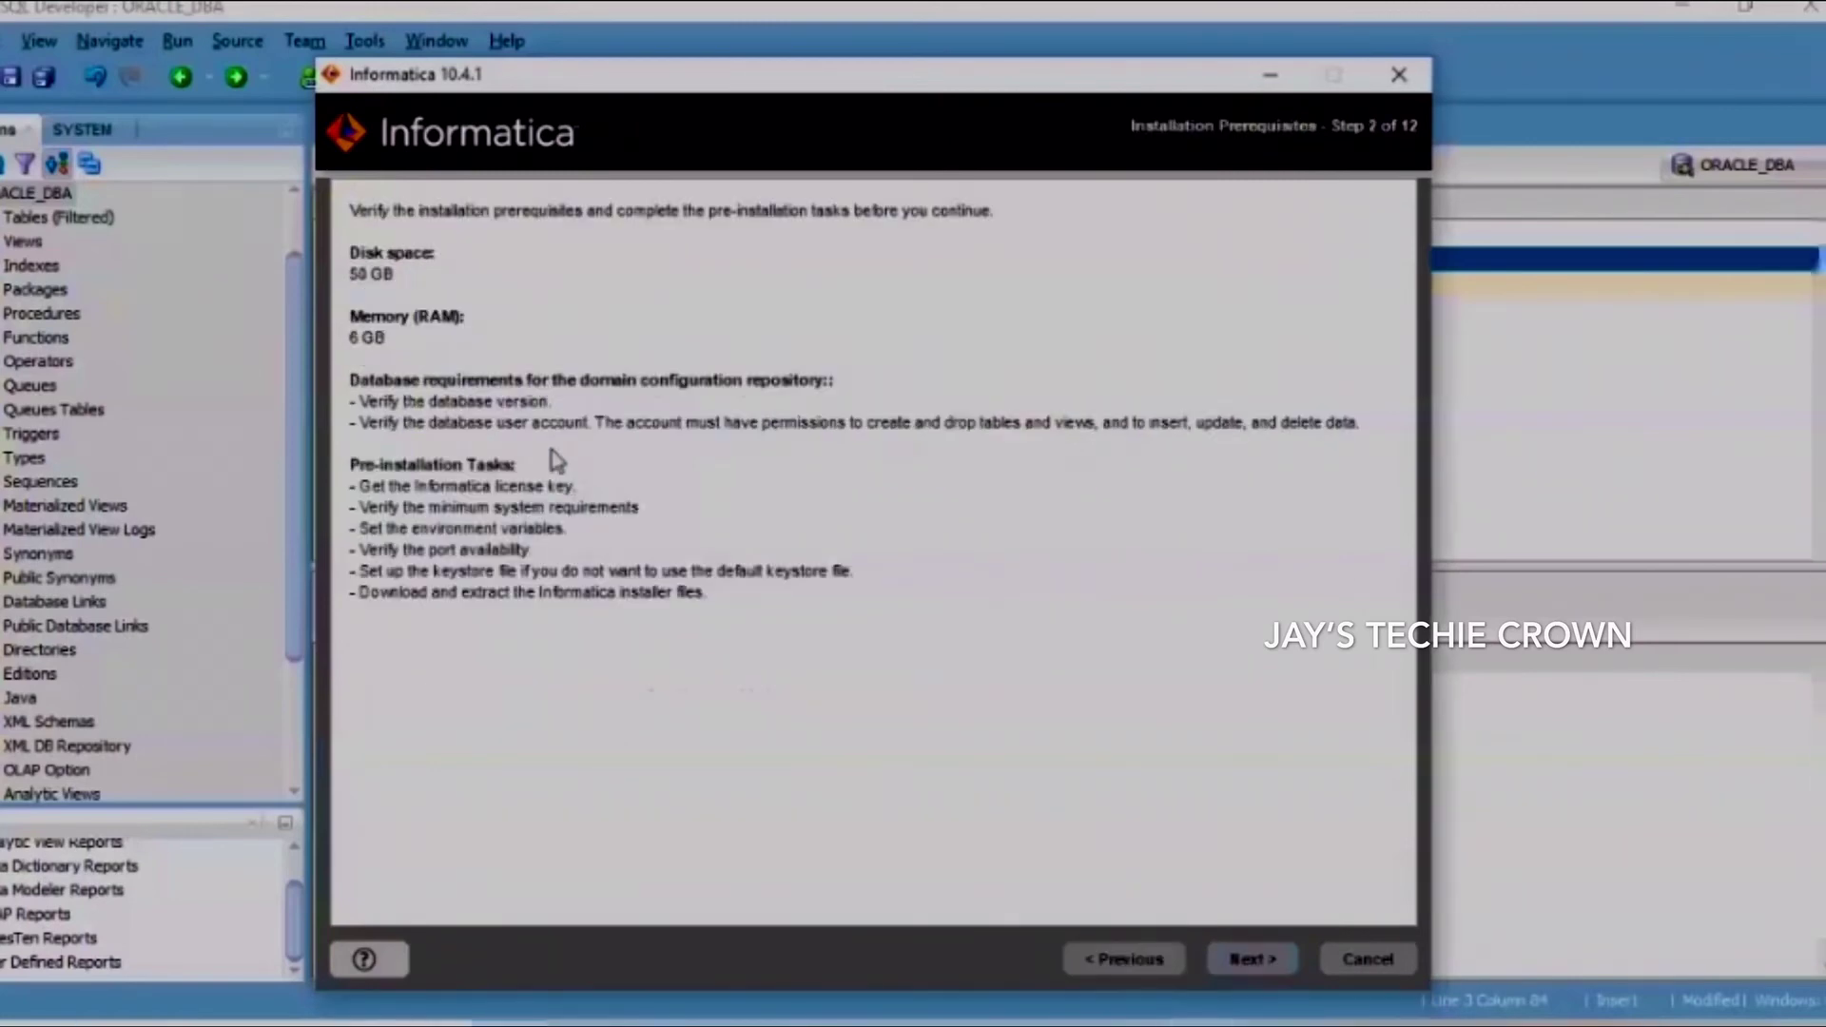
pyautogui.click(1243, 952)
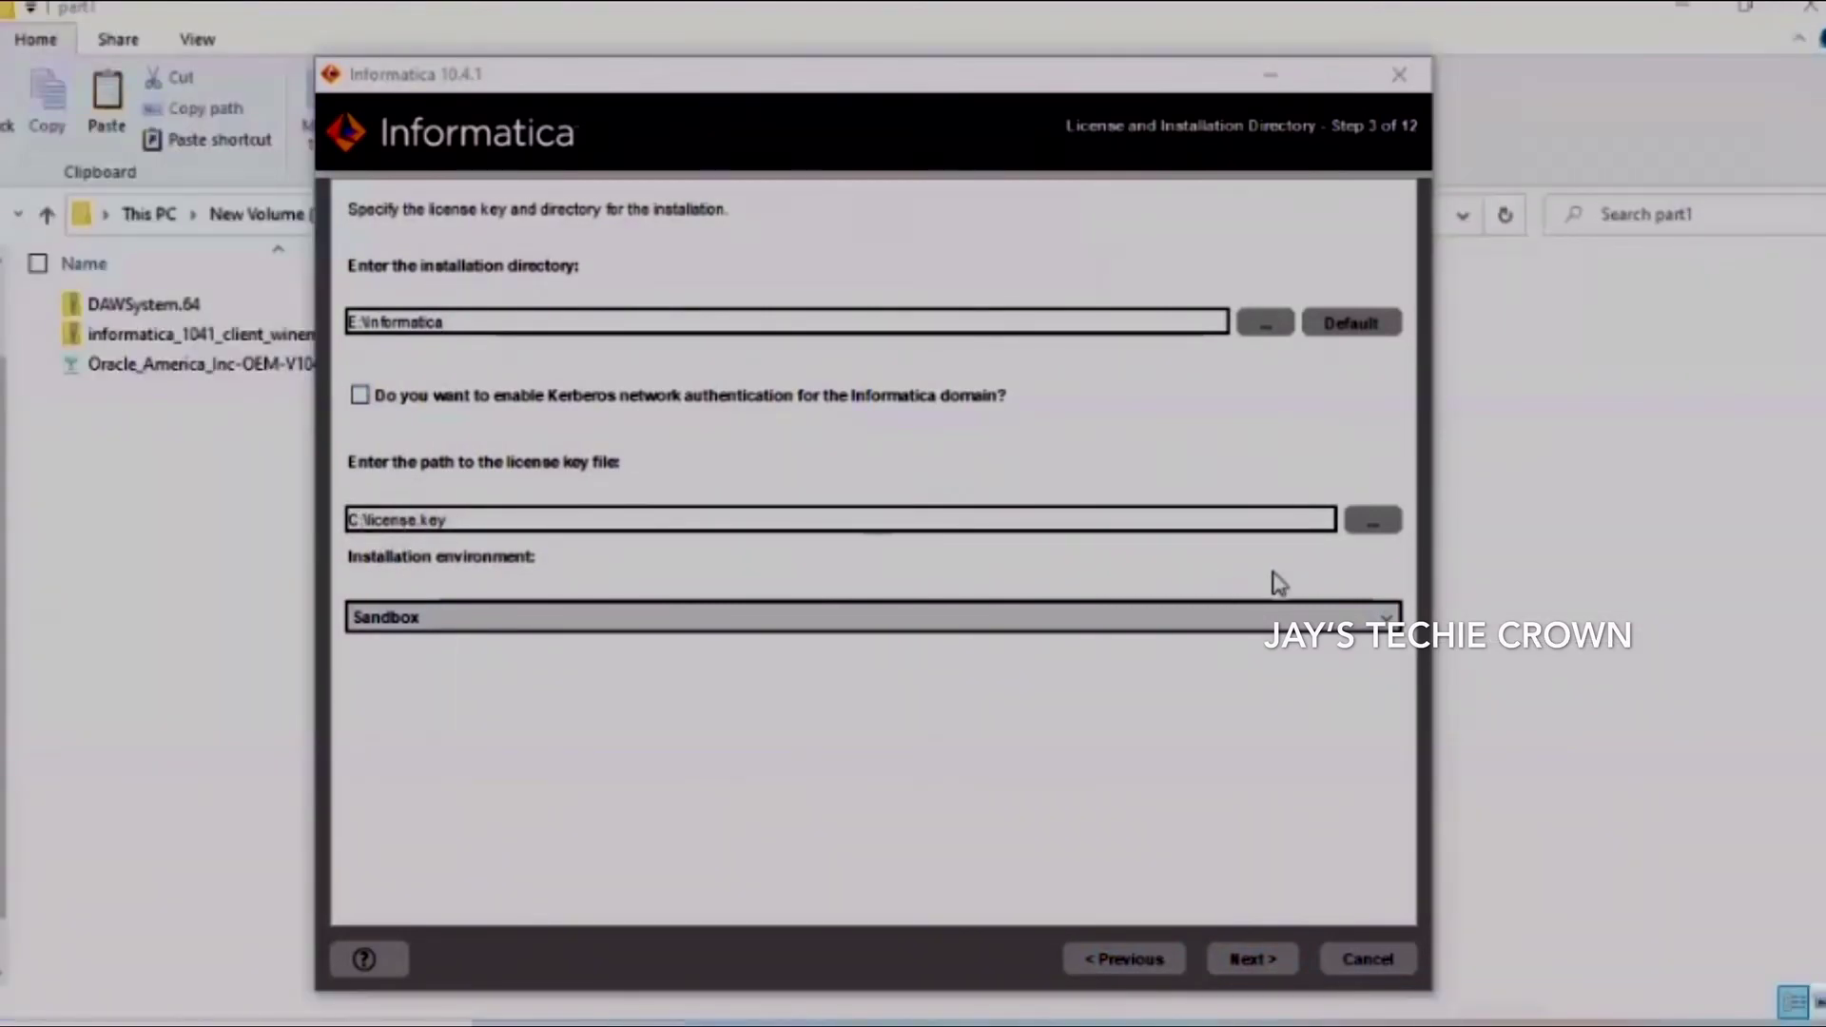
# Browse to E:\Informatica\part1 and pick the Oracle .key file as the license key
pyautogui.click(1380, 524)
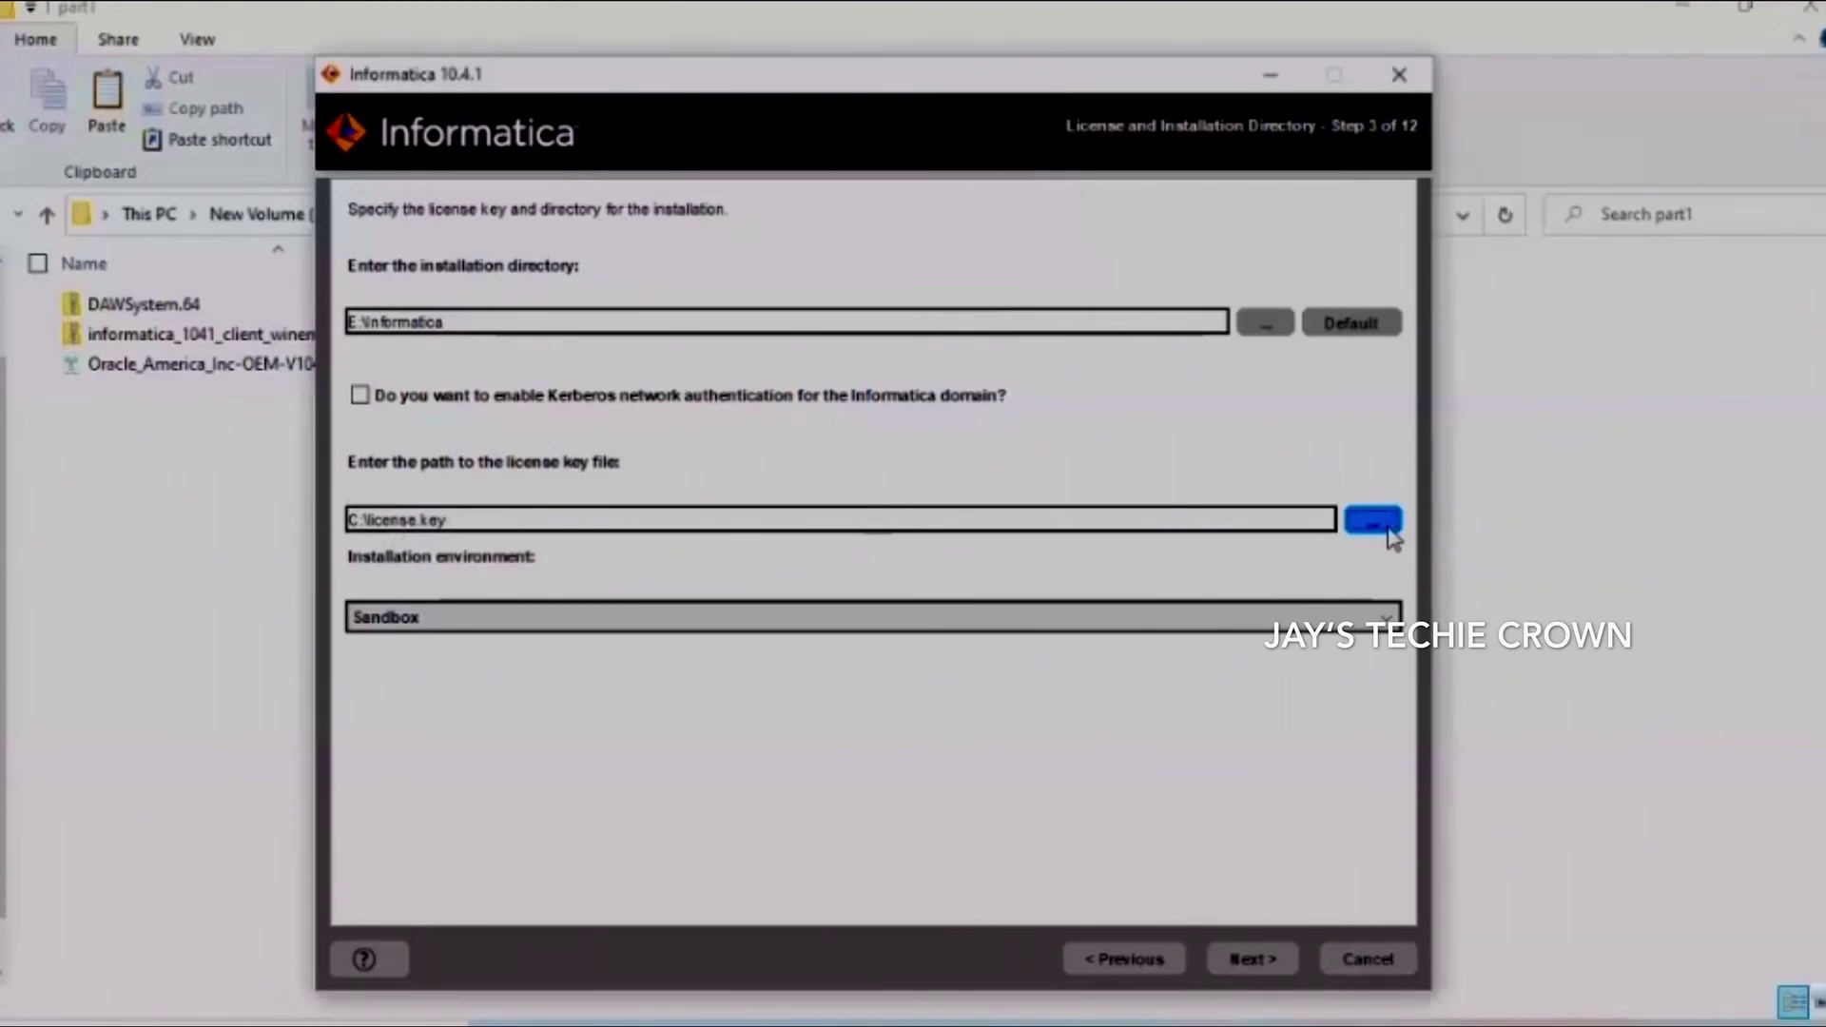
pyautogui.click(201, 444)
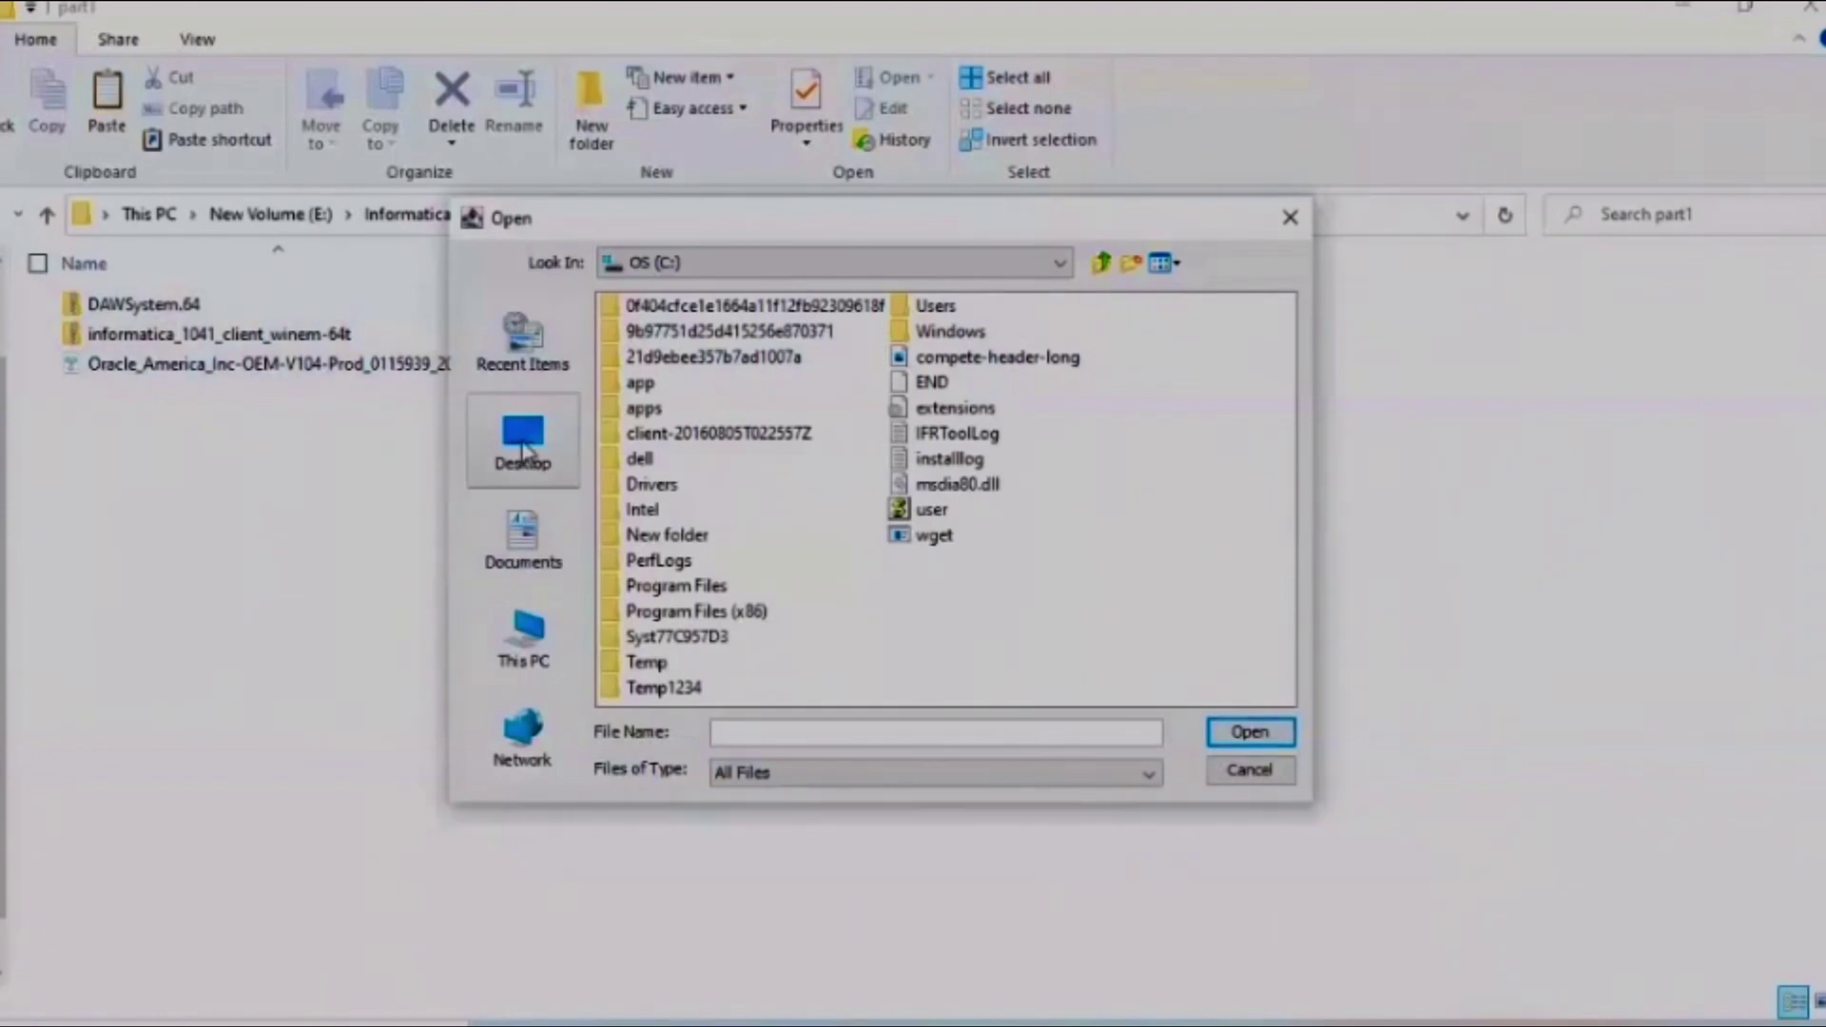
pyautogui.click(524, 635)
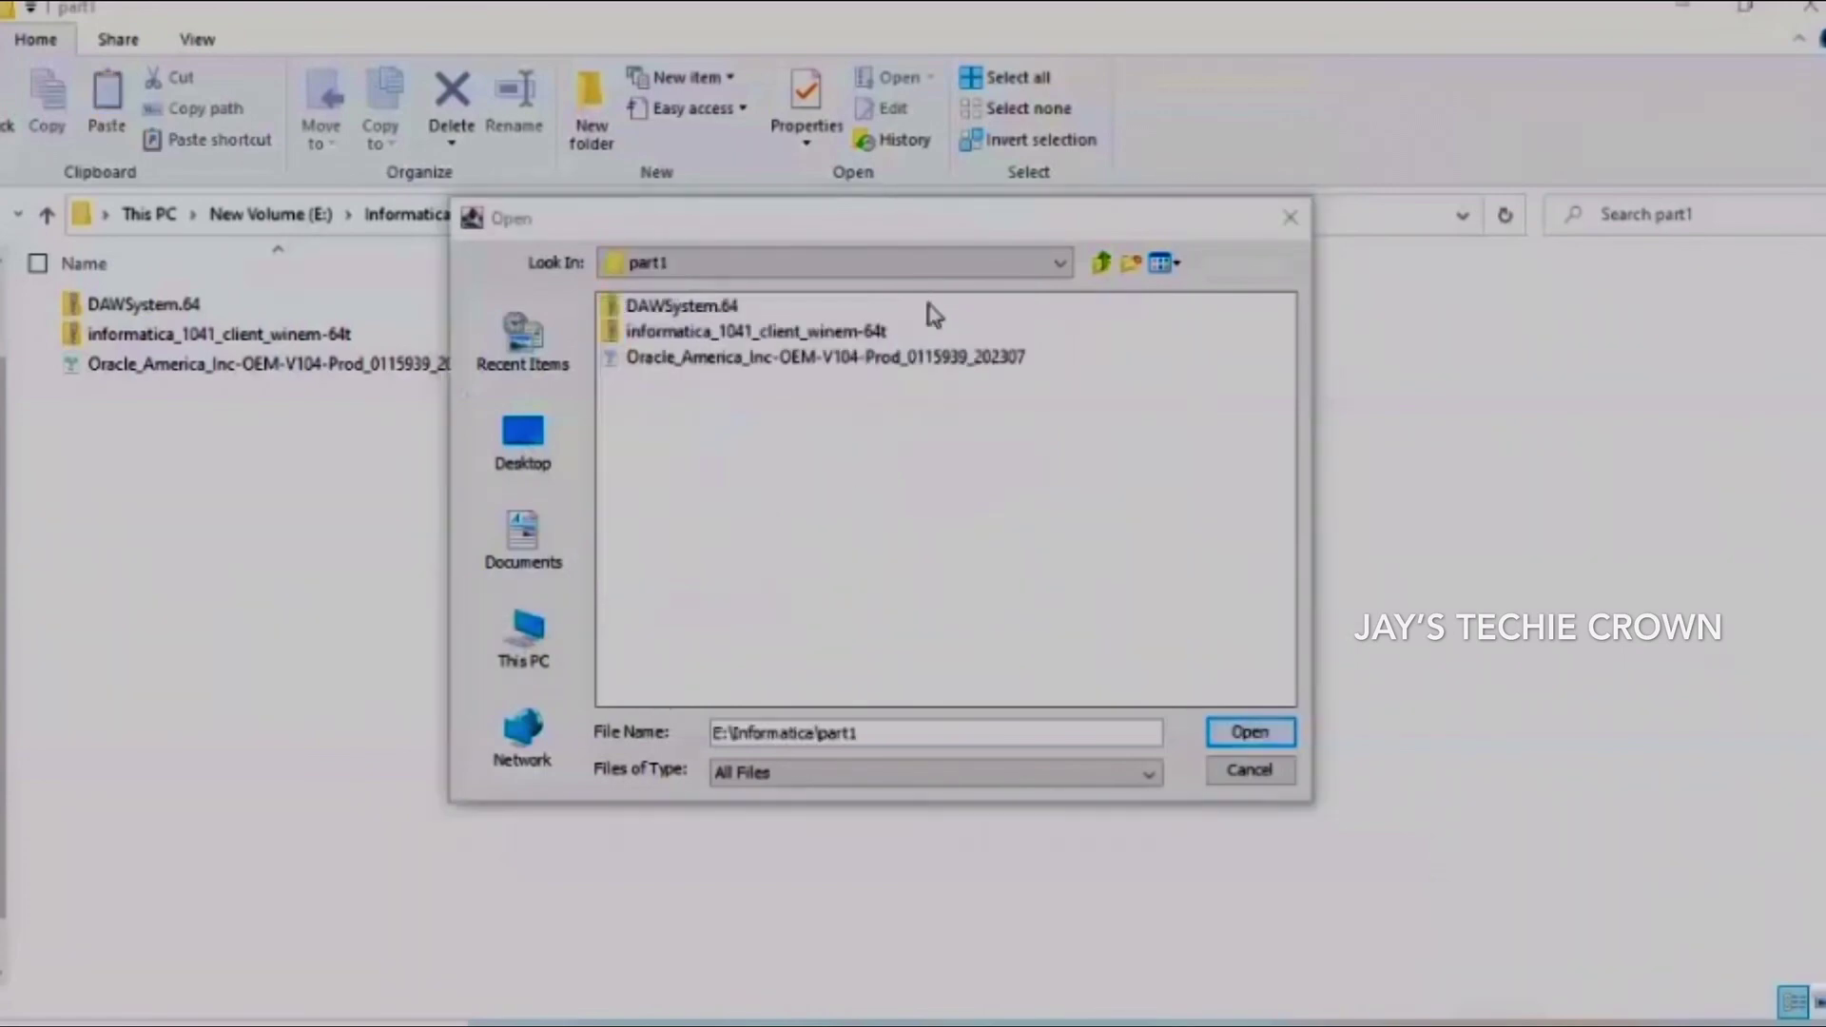
pyautogui.click(709, 359)
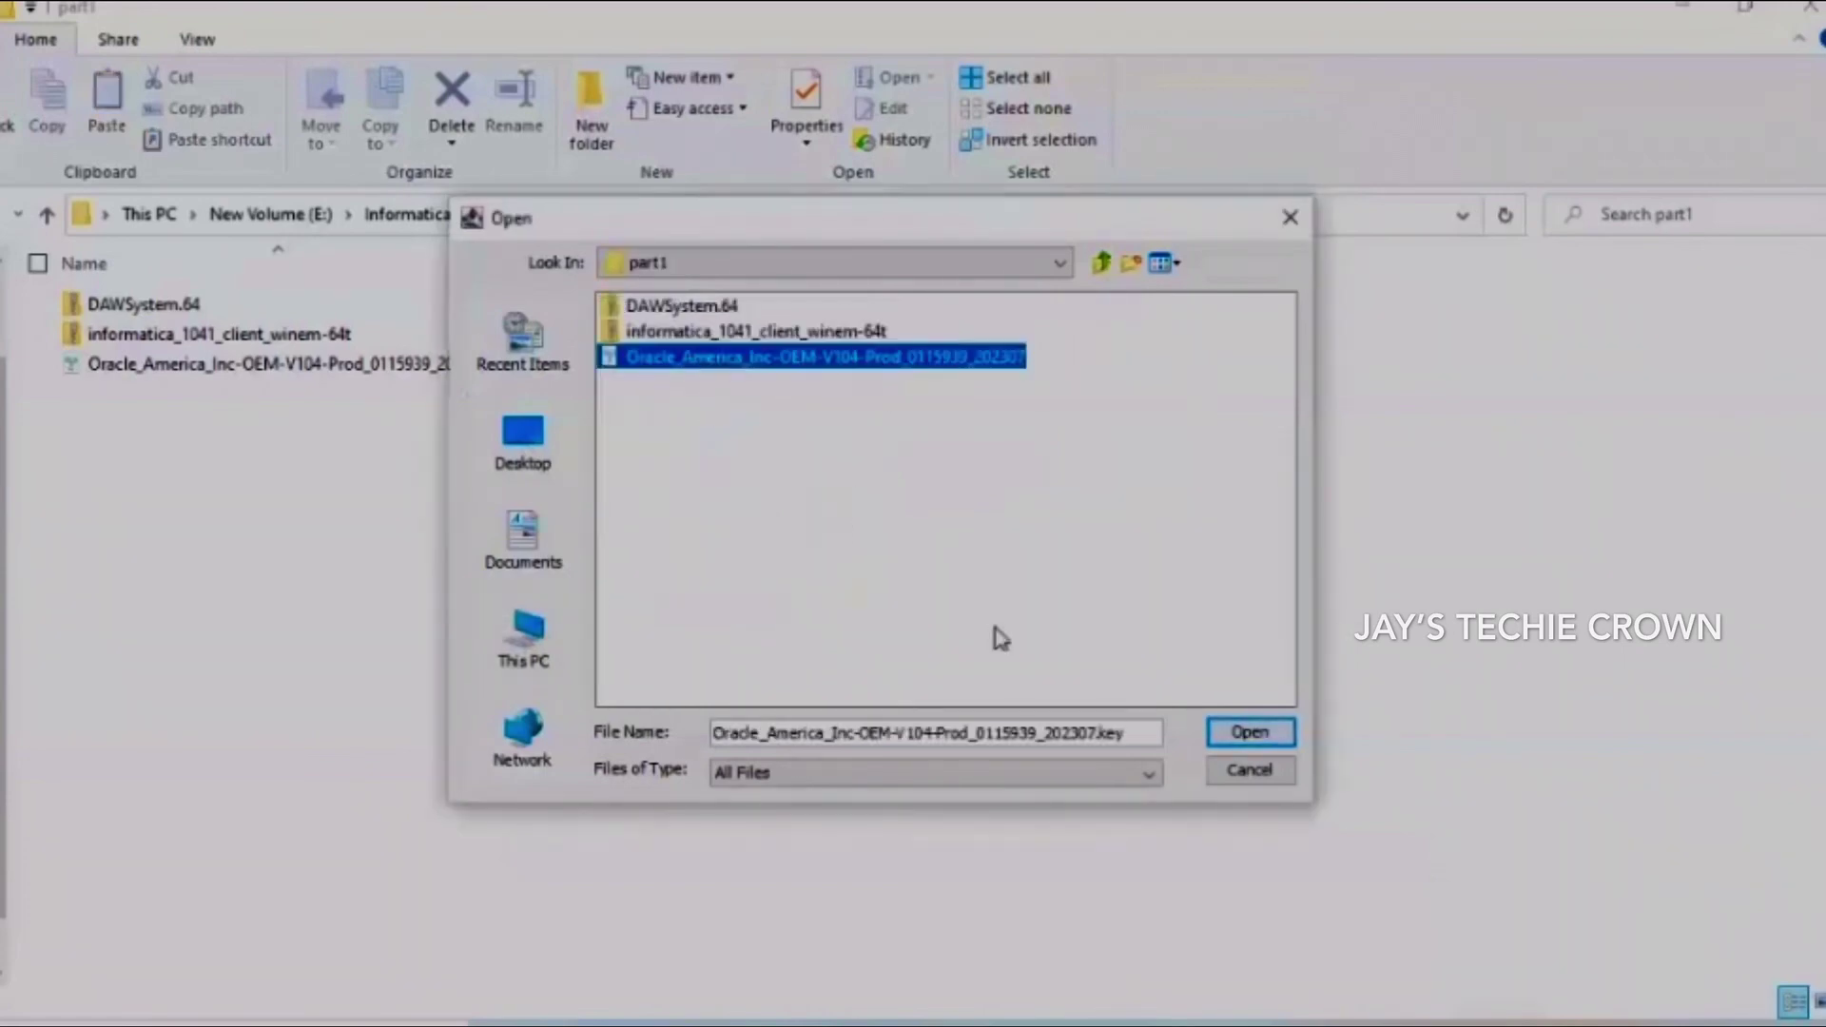
pyautogui.click(1249, 734)
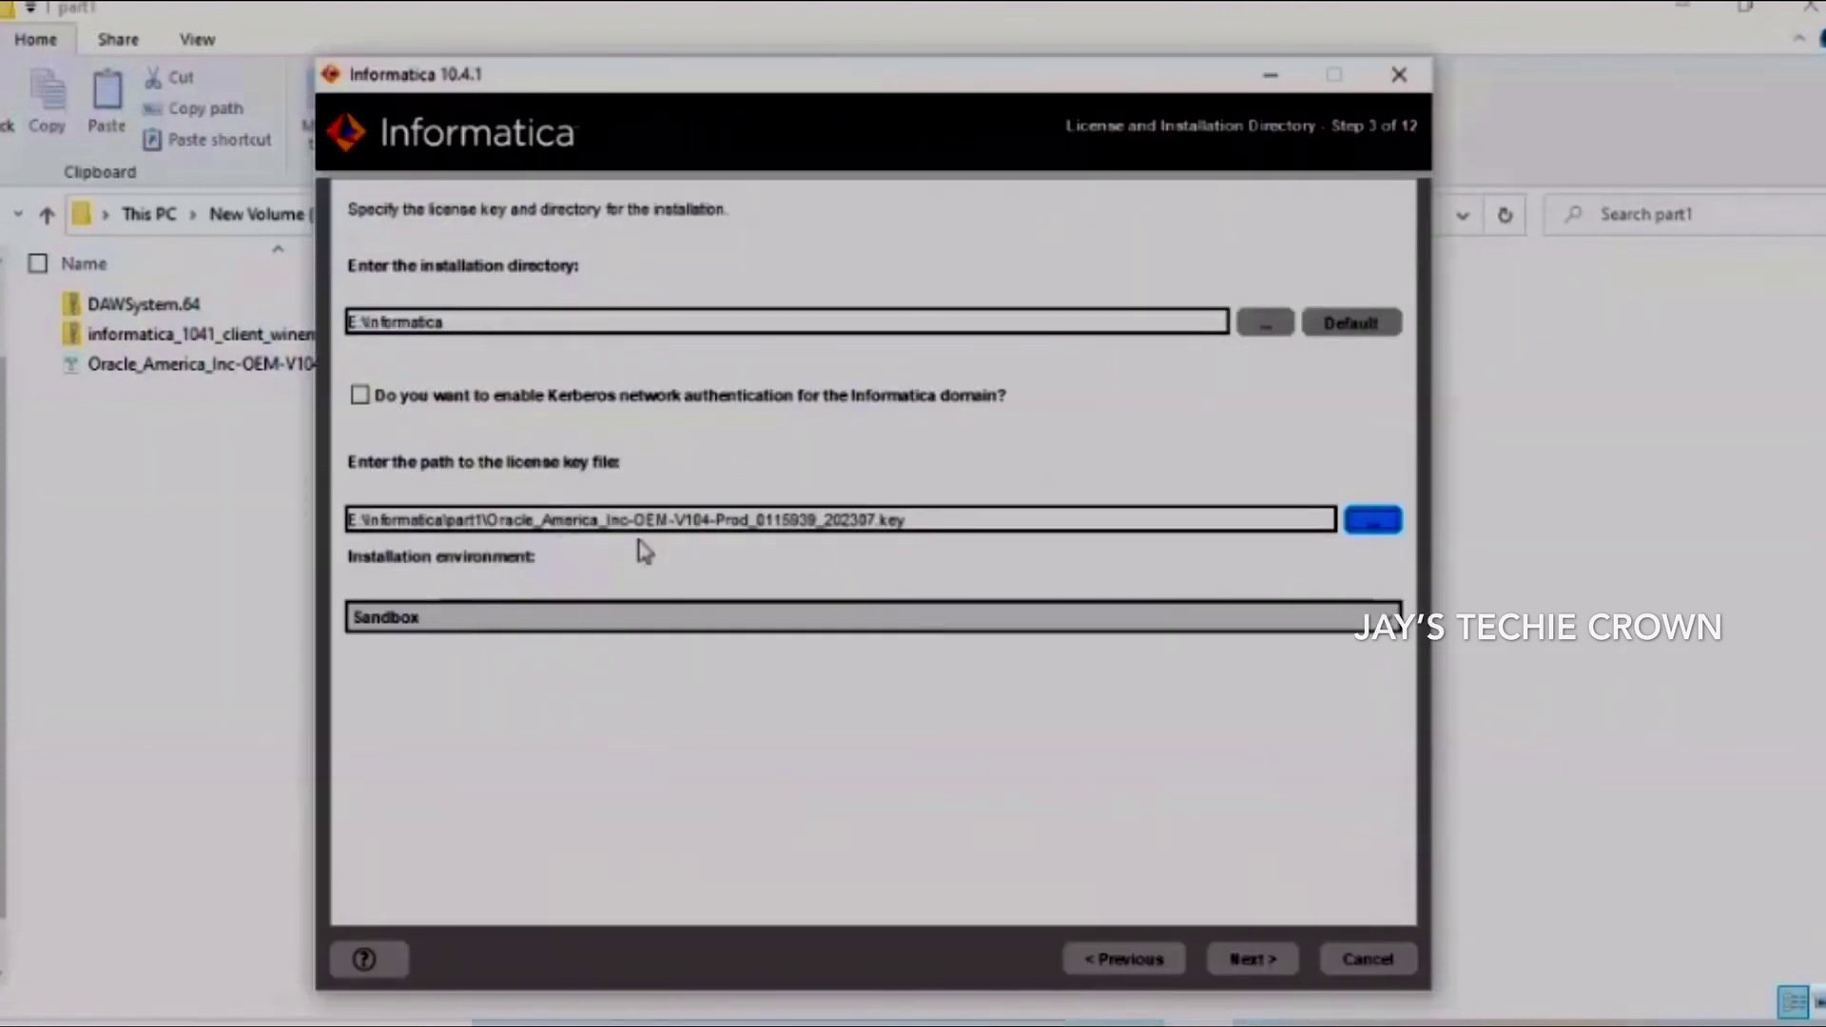
# Pass the Pre-Installation Summary and launch the Informatica 10.4.1 Services install into E:\Informatica
pyautogui.click(1265, 961)
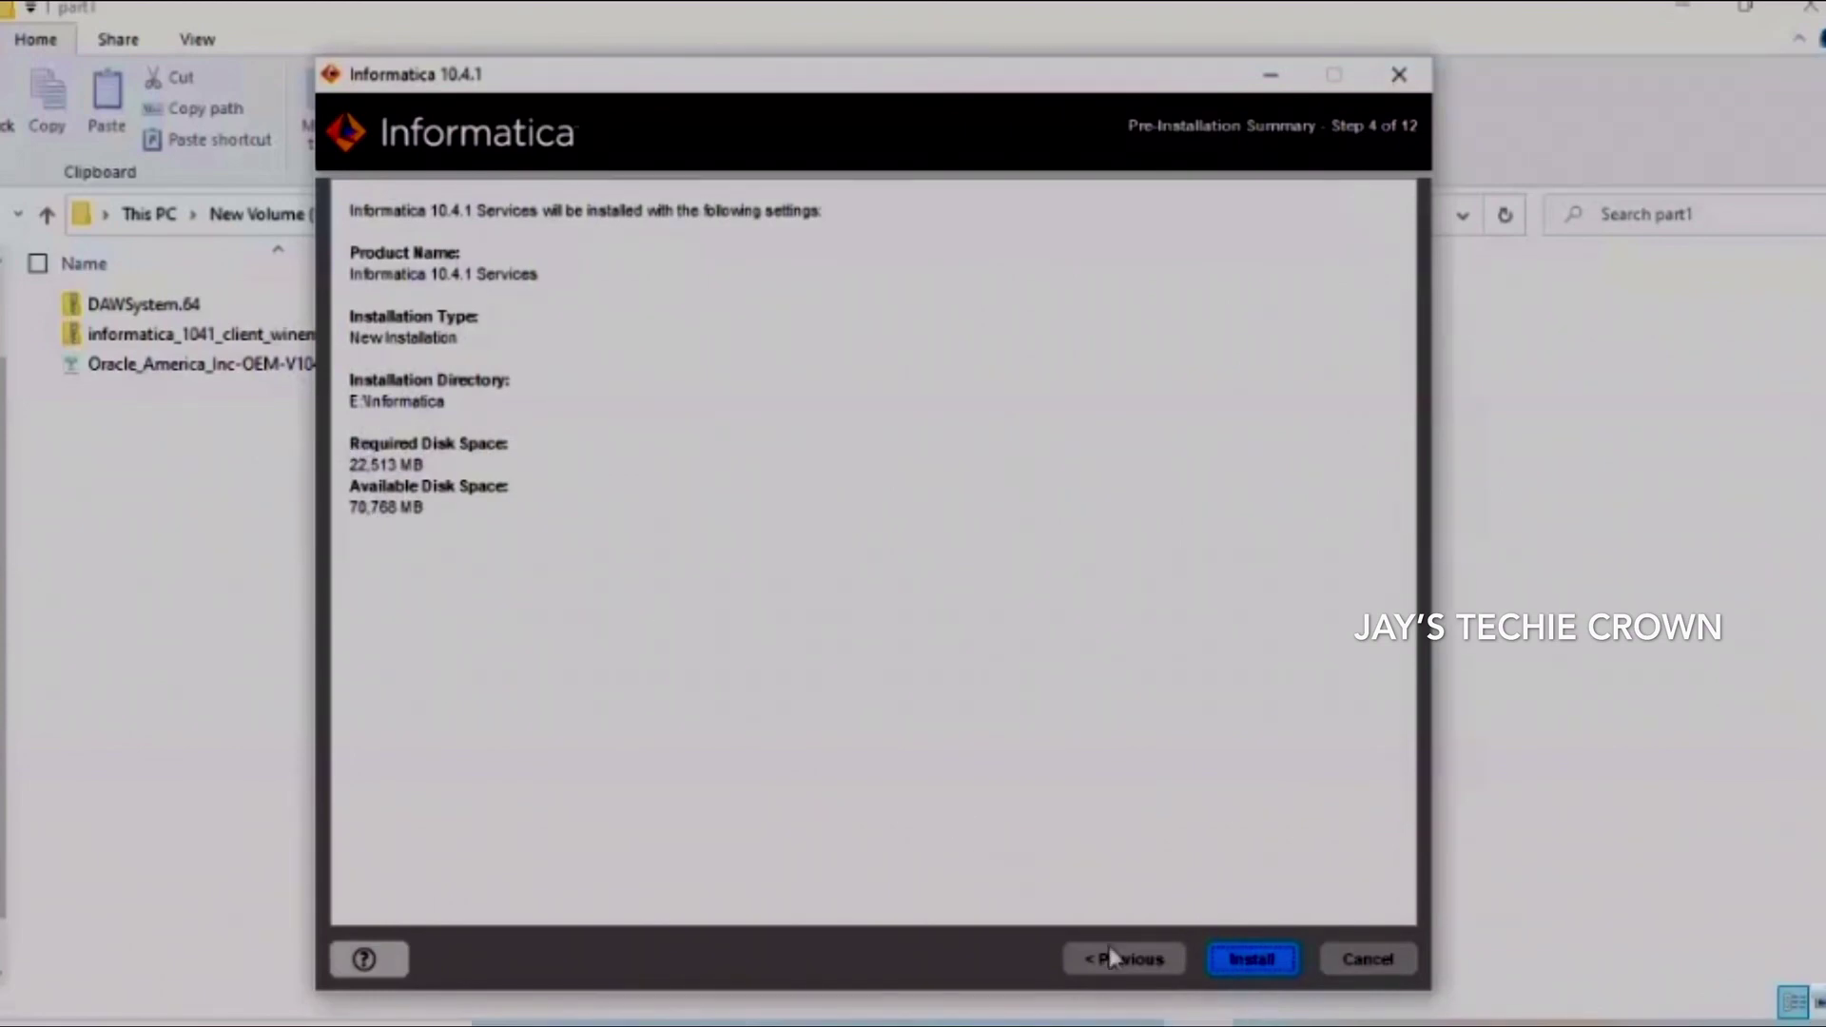
pyautogui.click(1239, 960)
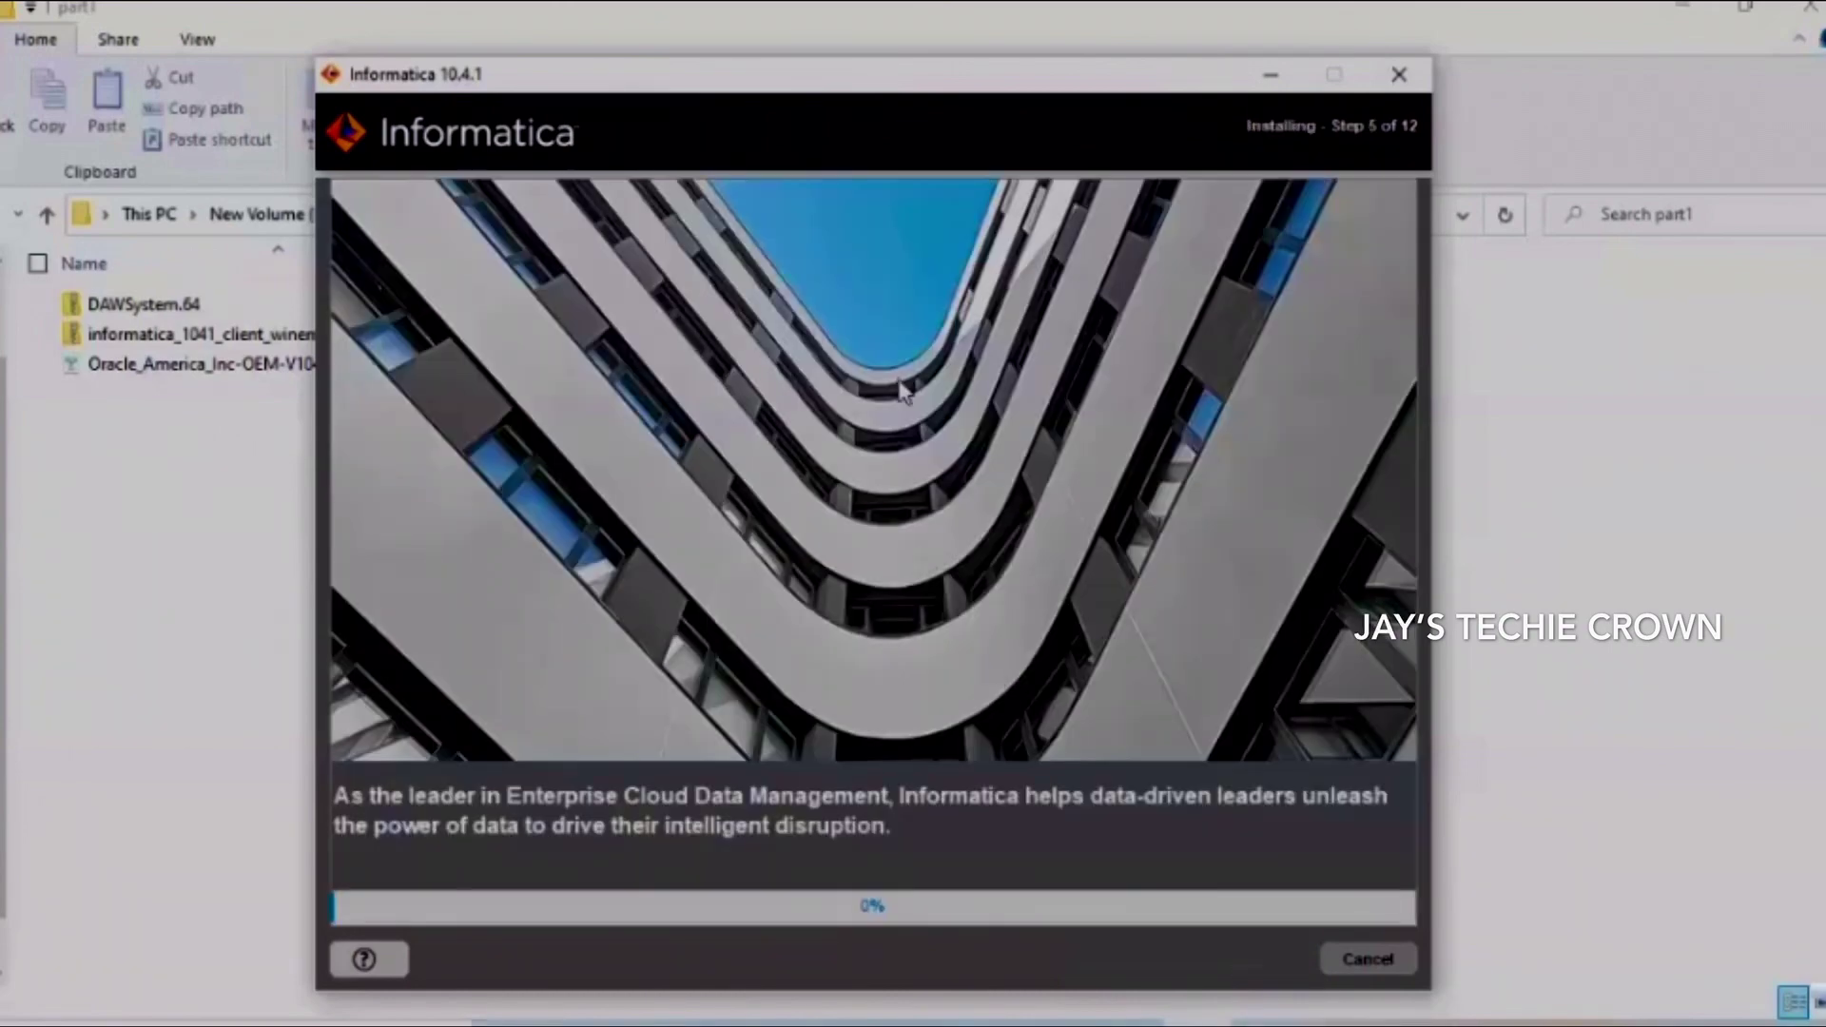